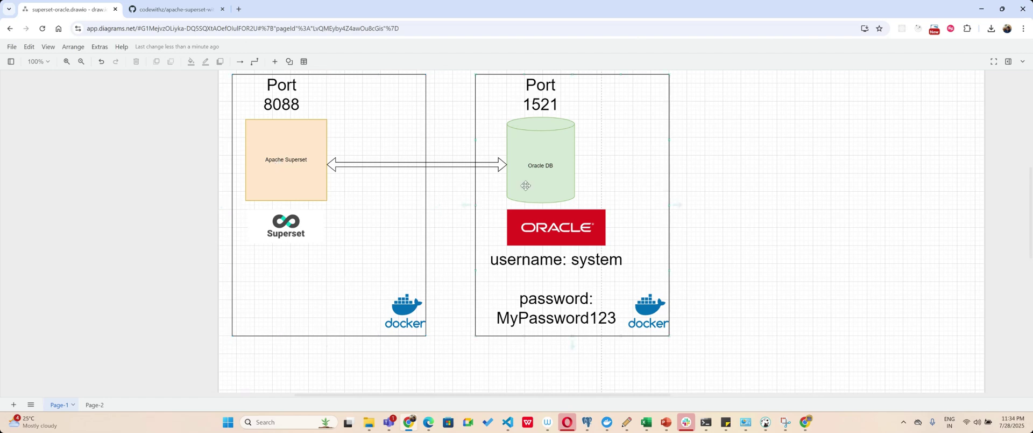
Search 'superset with oracle docs' in a new tab and open Superset's Connecting to Databases page.
left_click(238, 8)
type("super")
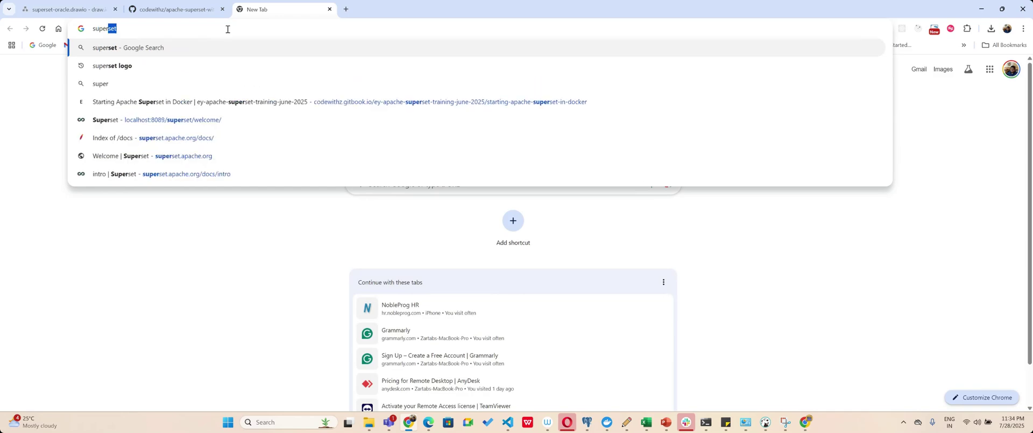
type("set with oracl")
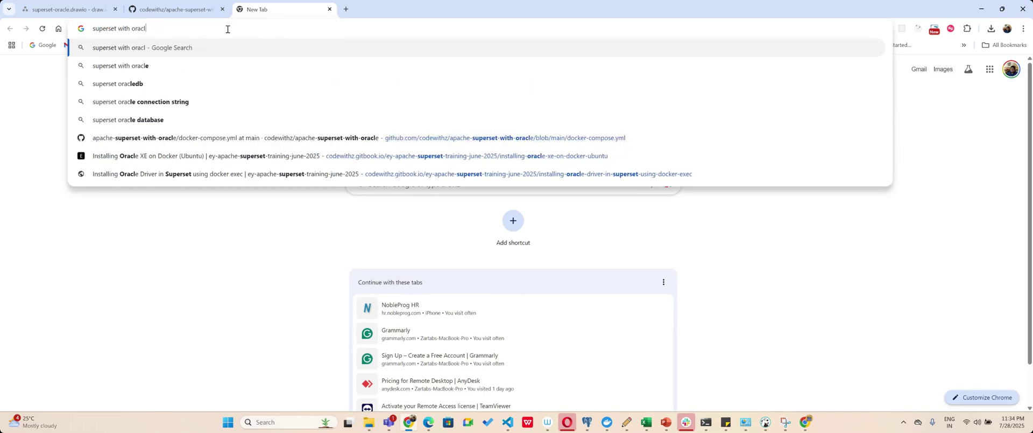
type("e docs")
key("Return")
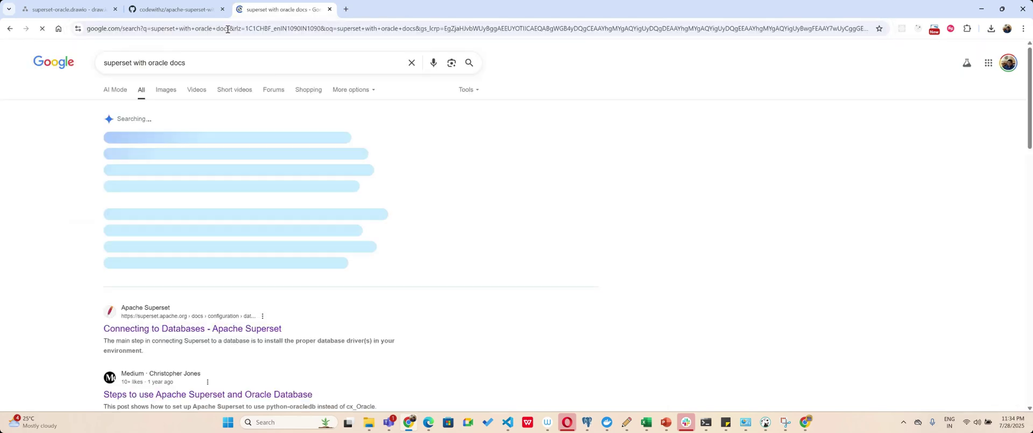
scroll(161, 301, "down", 1)
left_click(205, 289)
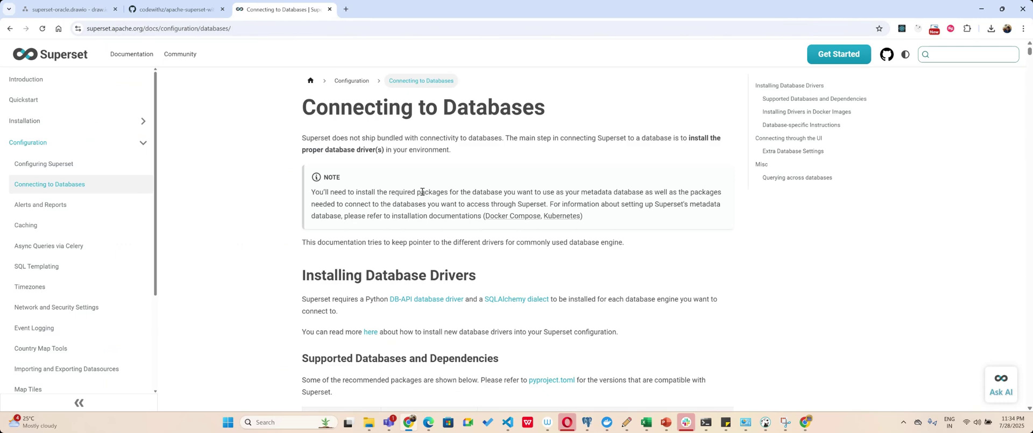
Jump to the Oracle section and highlight its oracle:// connection string format.
scroll(422, 194, "down", 3)
scroll(422, 195, "down", 10)
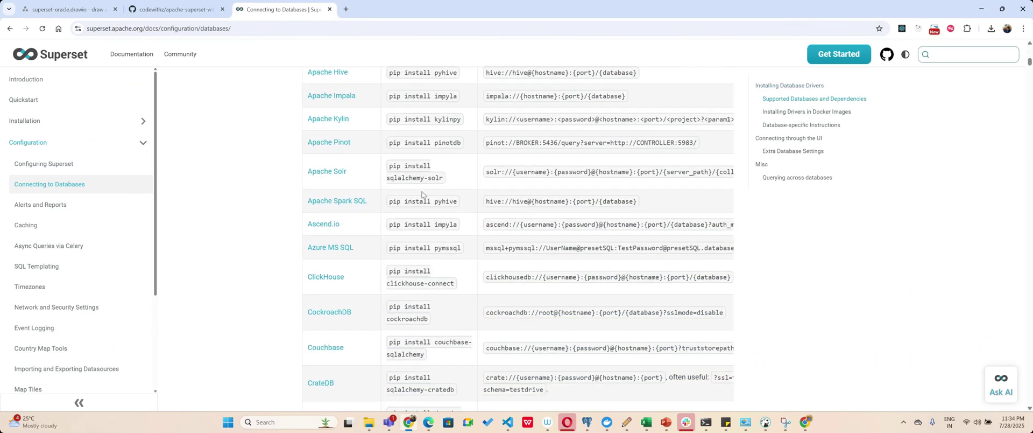
scroll(422, 195, "down", 10)
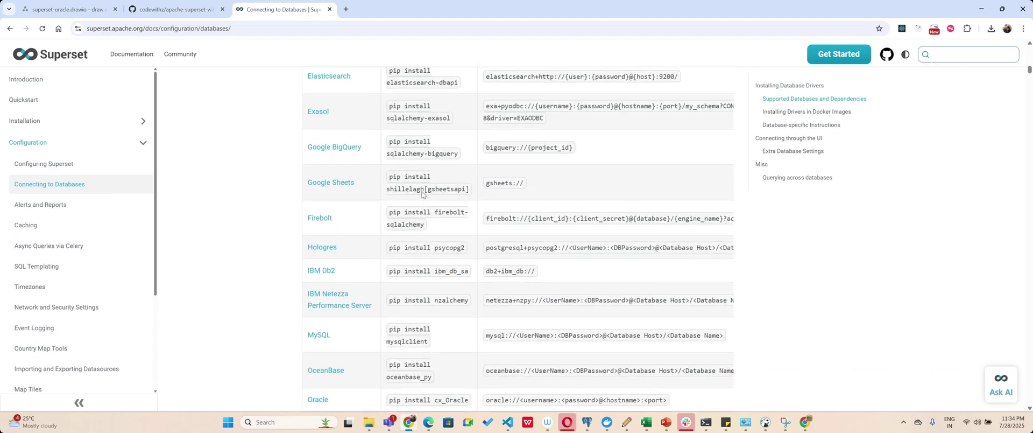
scroll(423, 195, "down", 2)
left_click(319, 222)
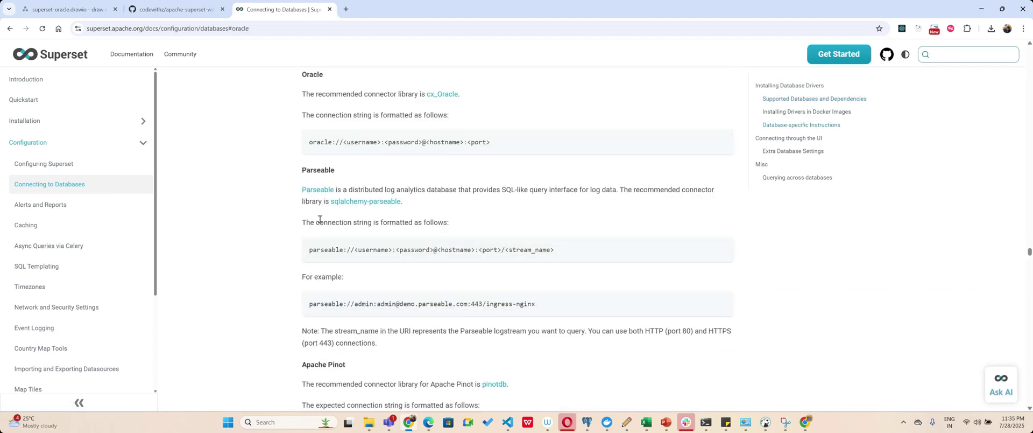
left_click_drag(313, 142, 490, 142)
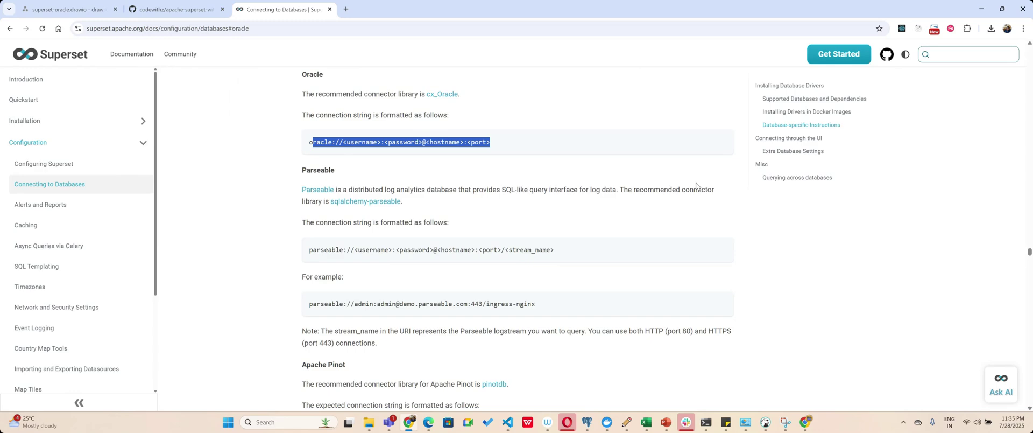
scroll(276, 136, "up", 1)
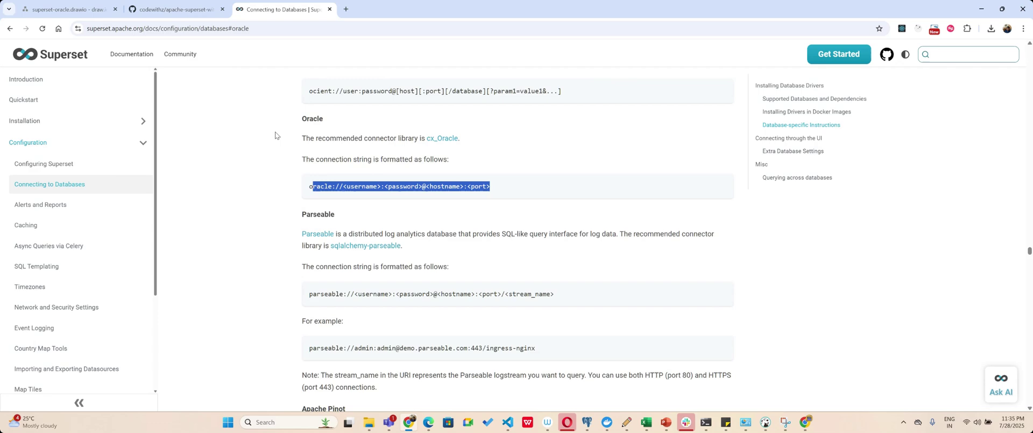
Review the draw.io architecture diagram, then return to the apache-superset-with-oracle GitHub repository.
left_click(68, 9)
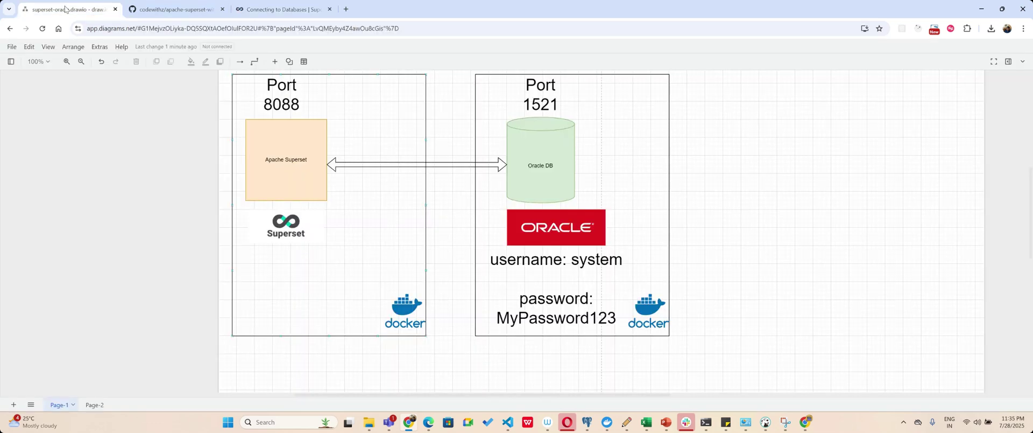
scroll(267, 247, "up", 1)
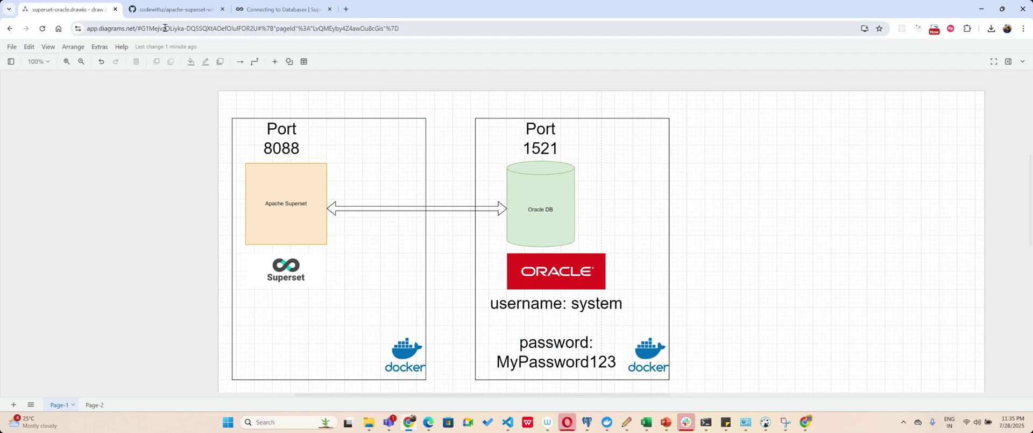
left_click(167, 9)
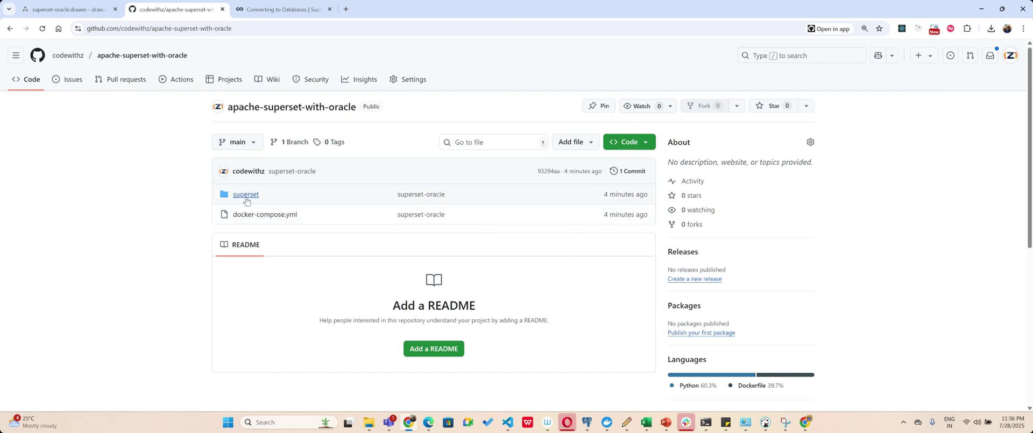
Open docker-compose.yml and highlight the oracle-xe service and container names.
left_click(265, 215)
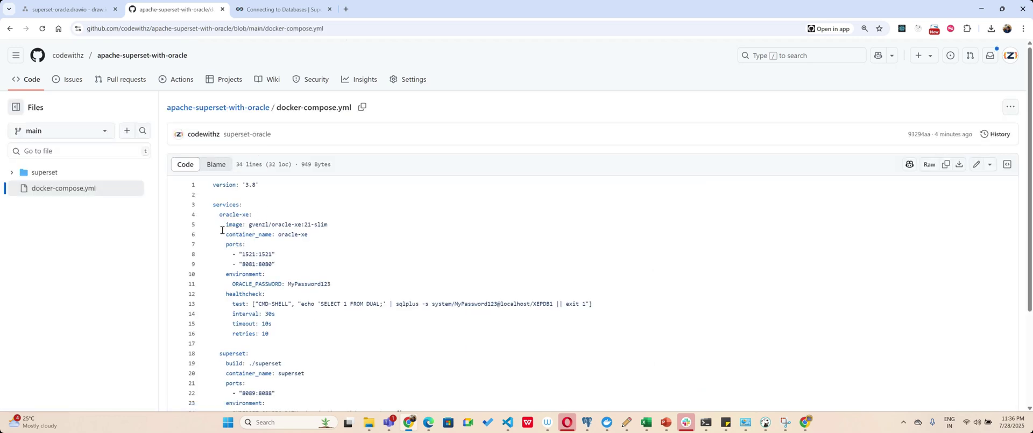
scroll(219, 208, "down", 1)
left_click_drag(218, 169, 252, 169)
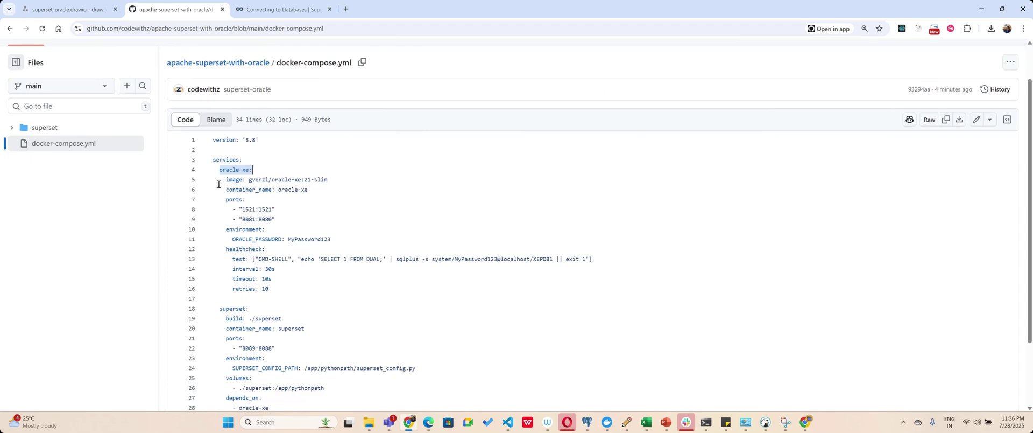
left_click_drag(276, 190, 308, 189)
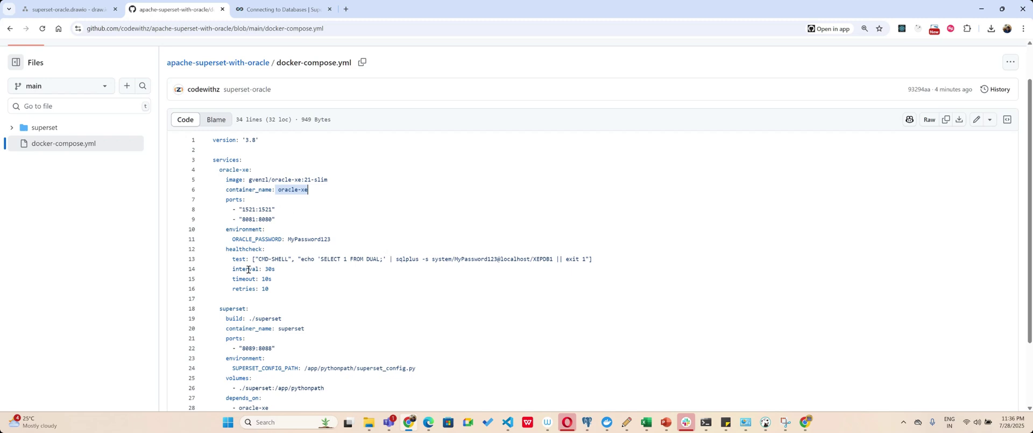
scroll(318, 266, "down", 1)
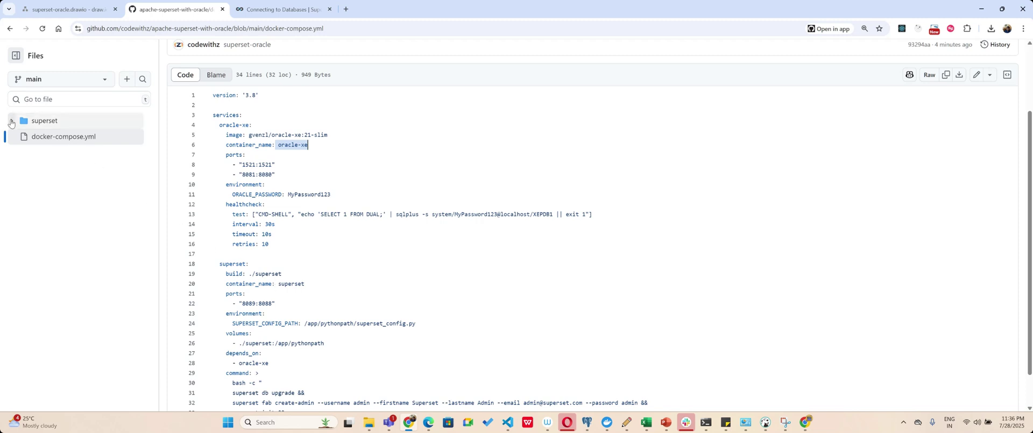
Expand the superset folder, view its Dockerfile, then open superset_config.py.
left_click(11, 122)
left_click(46, 157)
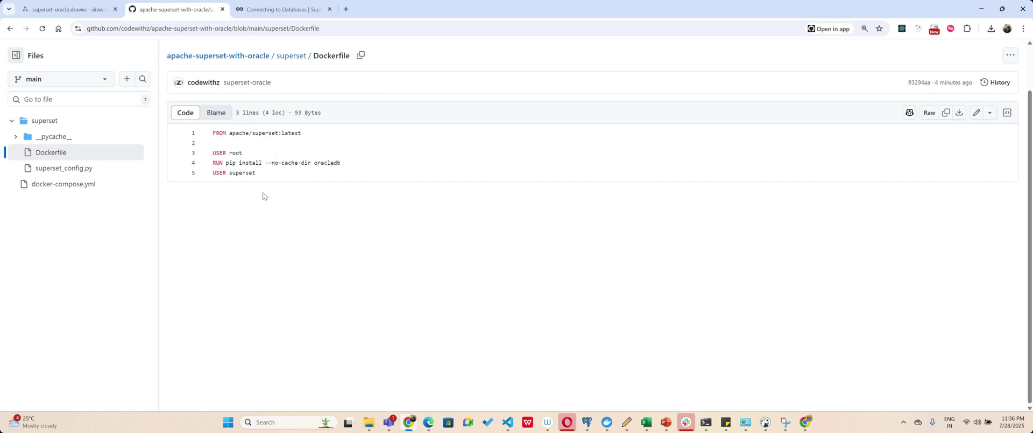
left_click(85, 167)
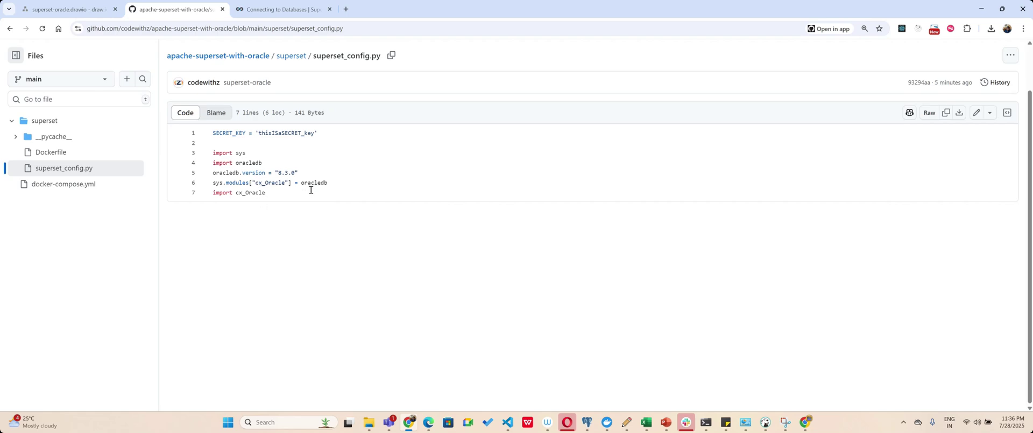
Reopen docker-compose.yml, highlight the ./superset build path, and list all 9 superset references.
left_click(64, 184)
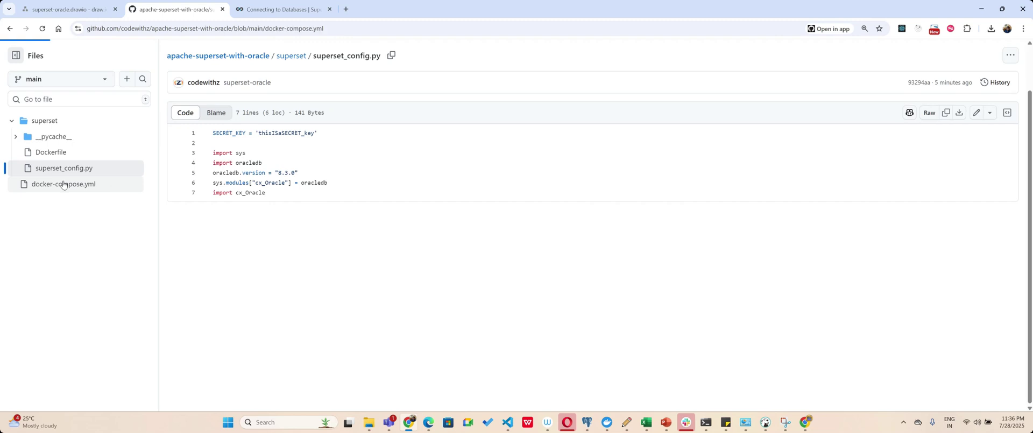
scroll(400, 222, "down", 3)
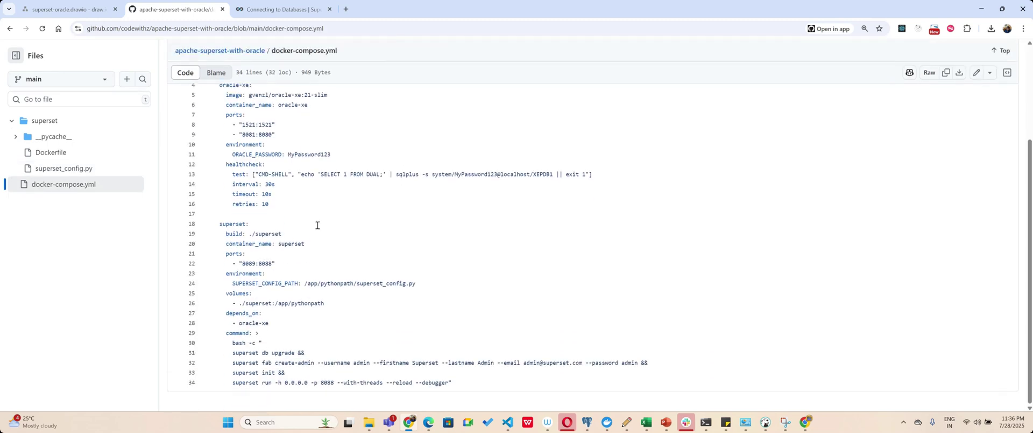
left_click_drag(246, 237, 319, 233)
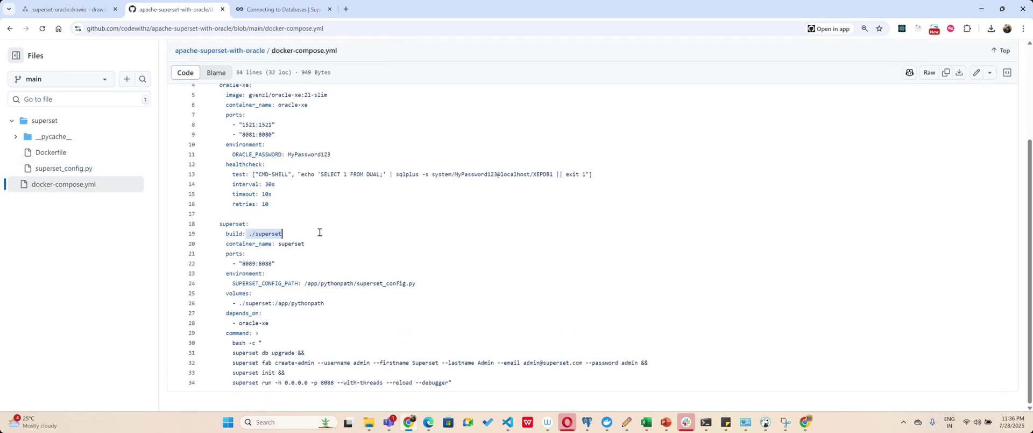
double_click(295, 244)
left_click(252, 263)
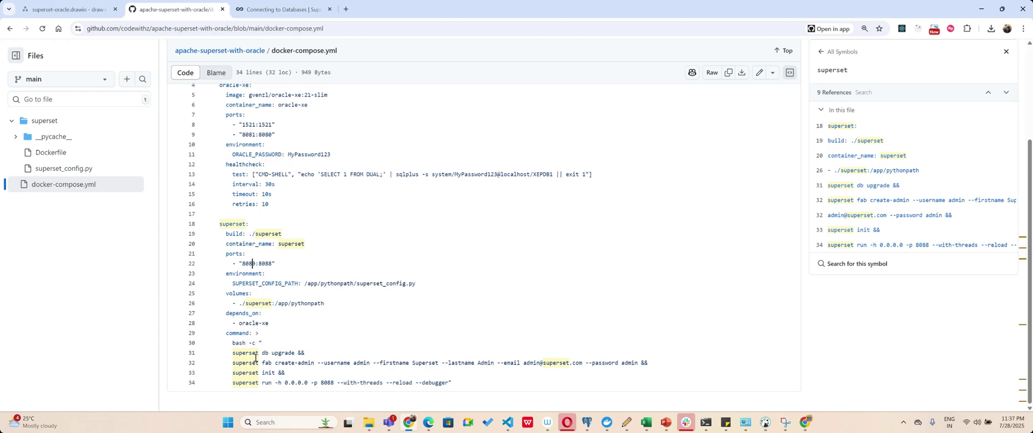
double_click(361, 363)
Run docker compose up --build from a PowerShell terminal in the superset_oracle_project folder.
left_click(369, 422)
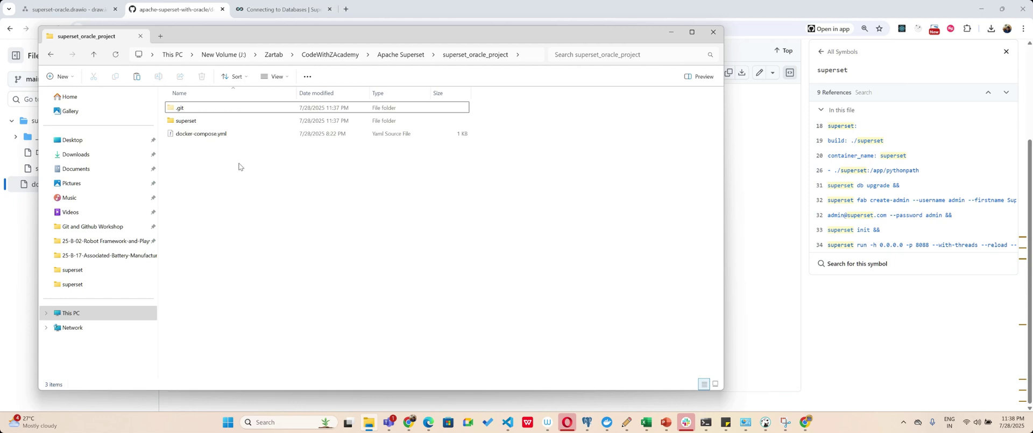
right_click(273, 212)
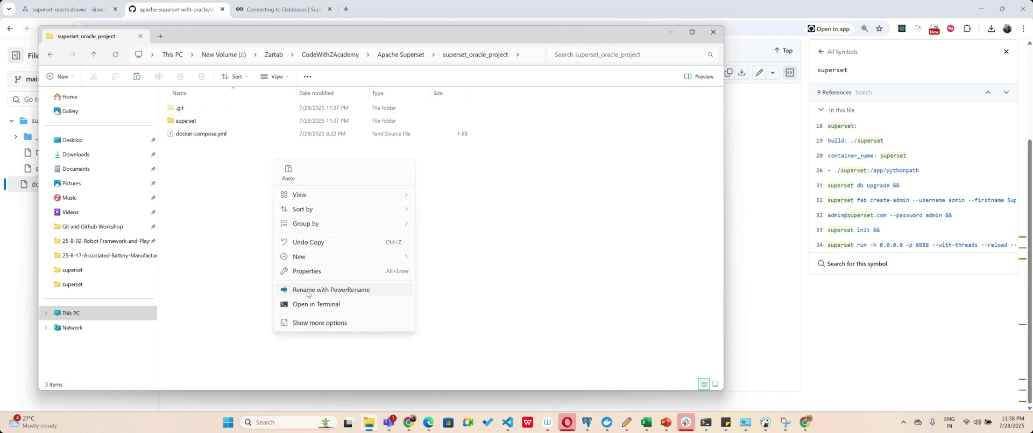
left_click(316, 304)
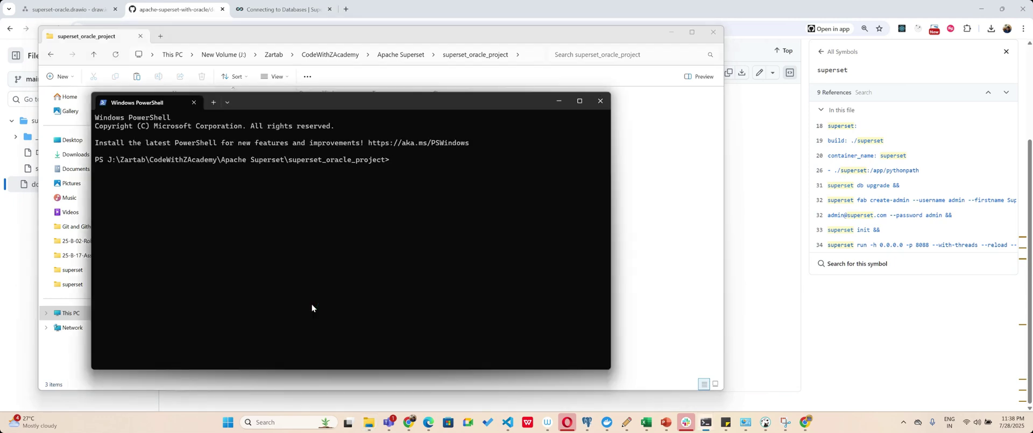
type("docker compose up --bu")
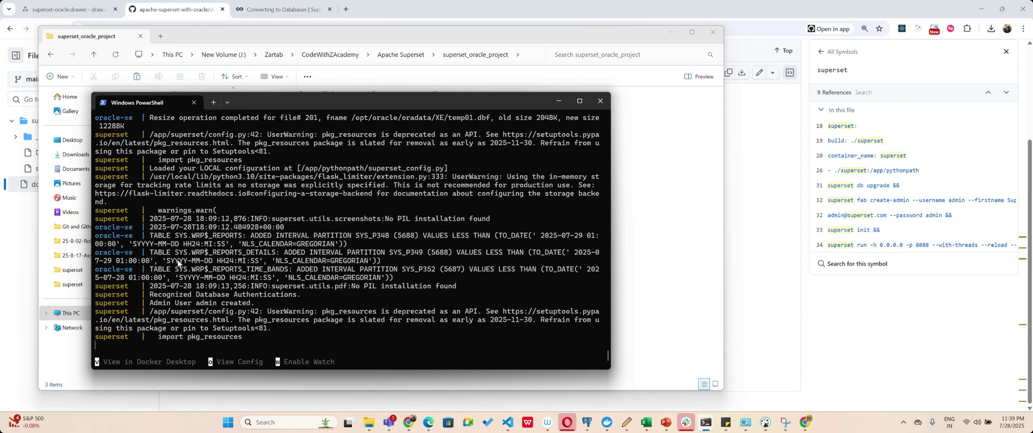
Load localhost:8089 in a new Chrome tab while checking the Superset startup logs.
left_click(413, 425)
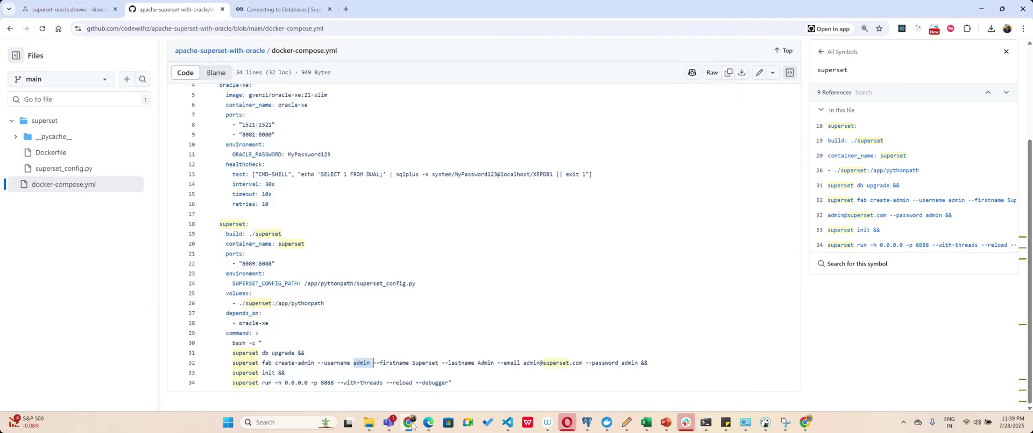
left_click(345, 10)
type("loca")
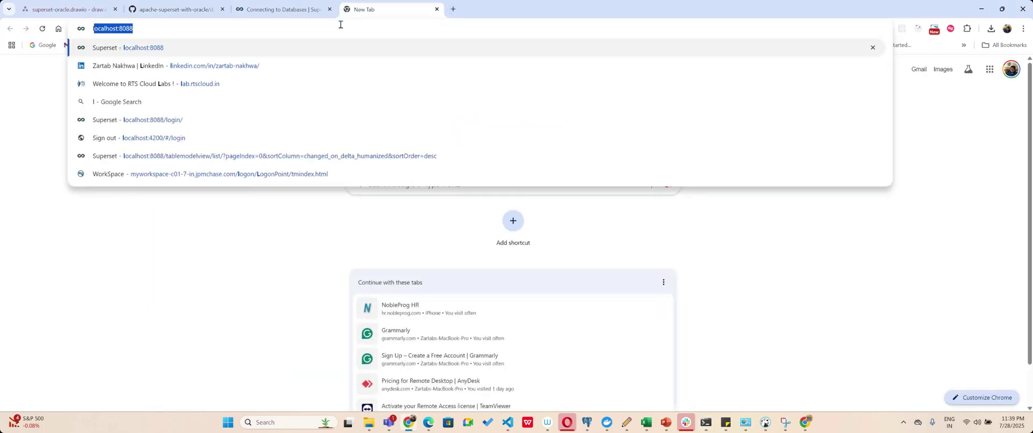
type("lhost:8089")
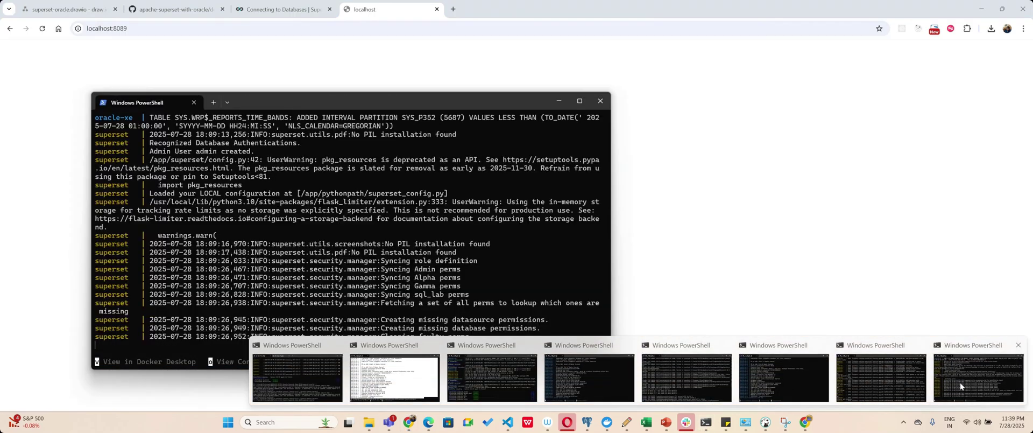
left_click(959, 382)
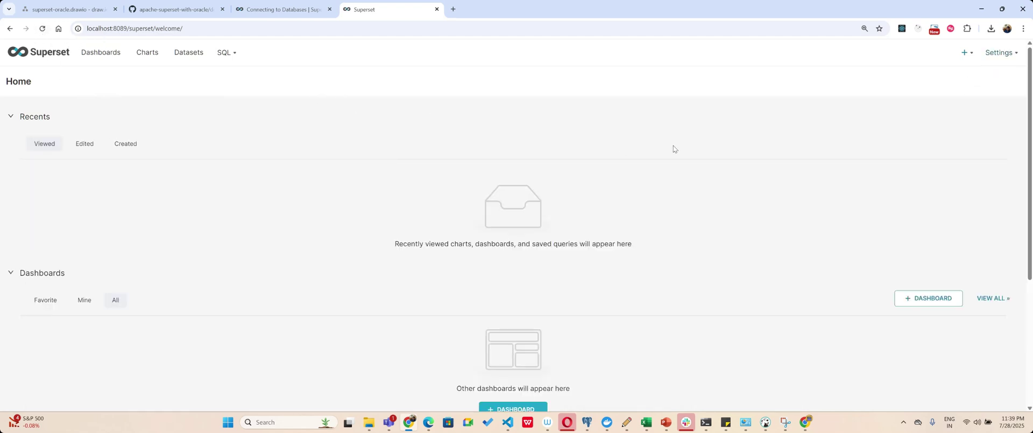
Add a new Oracle database connection from Settings > Database Connections, ready for the SQLAlchemy URI.
mouse_move(1002, 52)
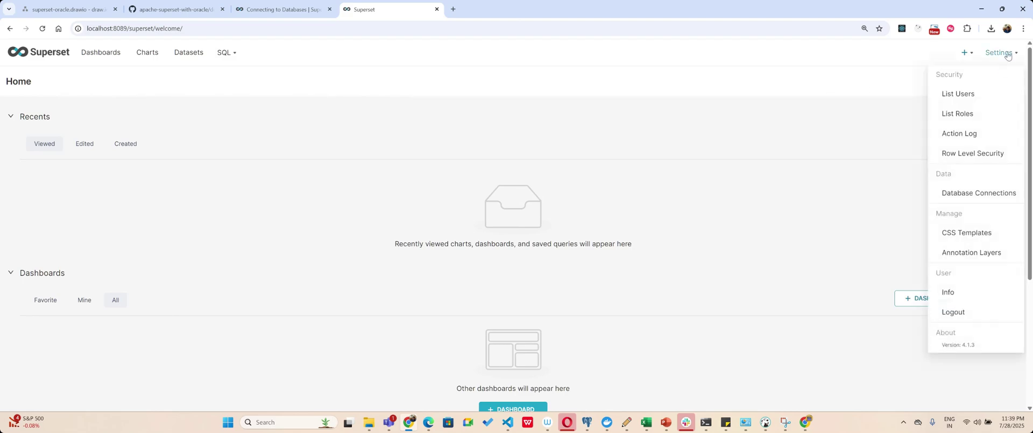
left_click(979, 192)
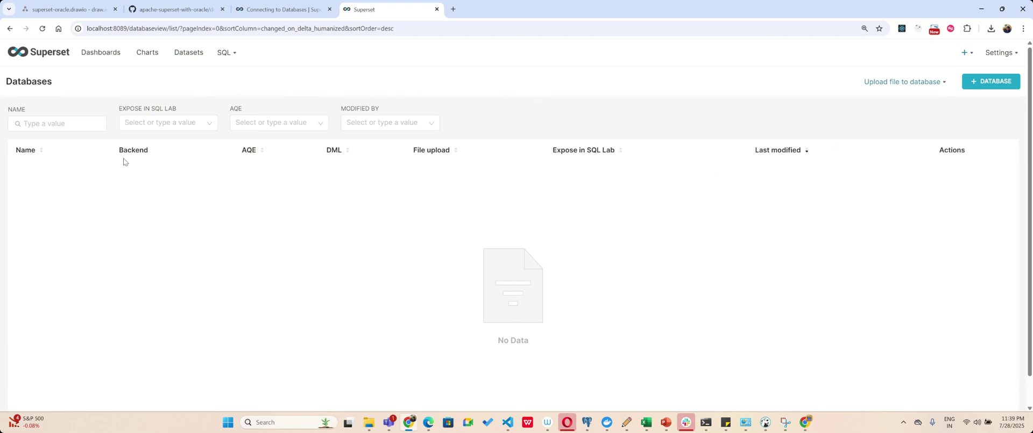
left_click(992, 82)
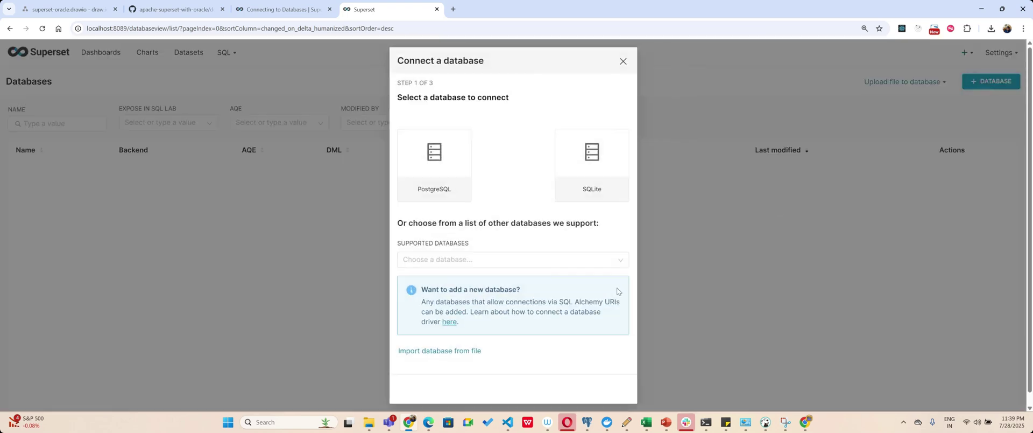
left_click(500, 259)
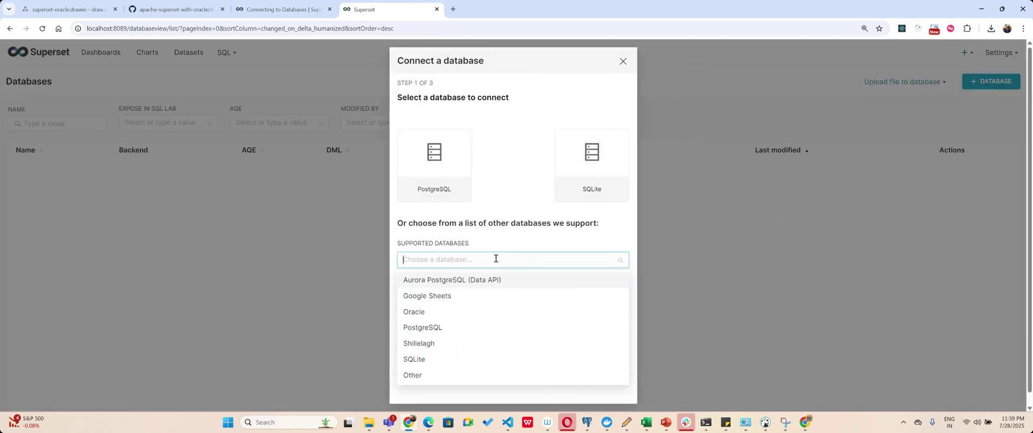
left_click(421, 314)
left_click(407, 231)
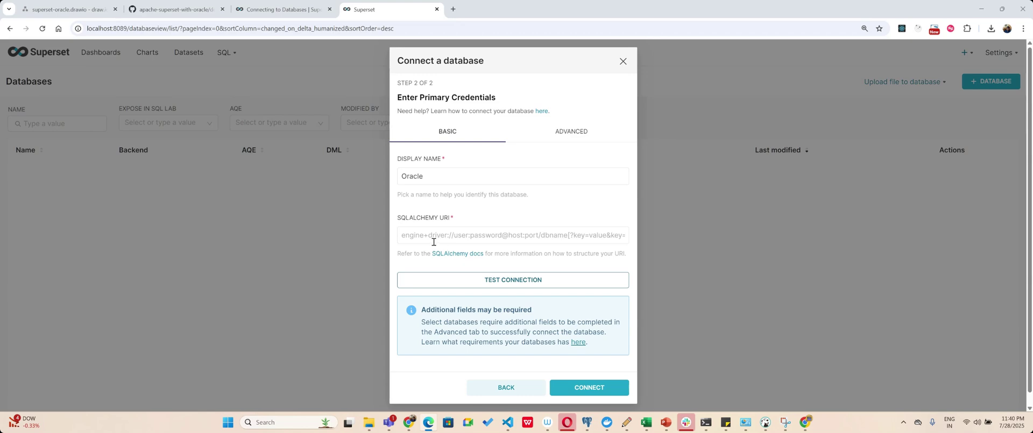
Paste the Oracle URI into a new VS Code file, switch the user to system, edit the password, and select the line.
left_click(508, 422)
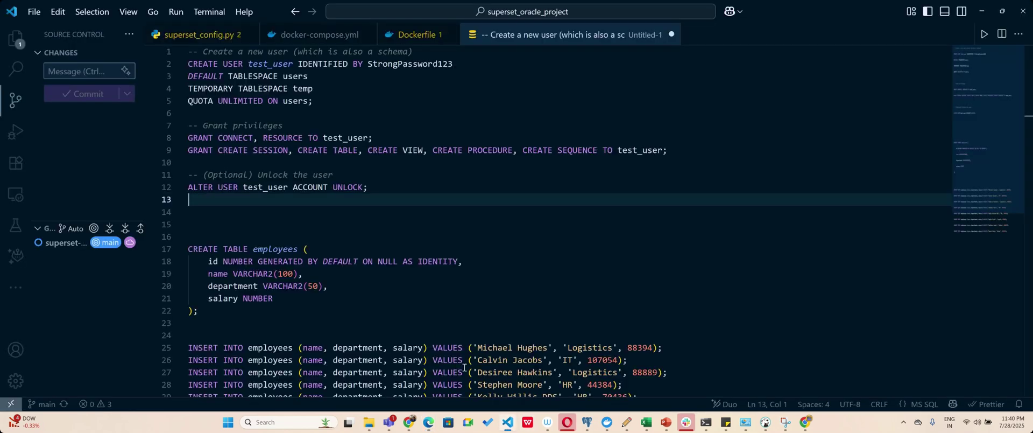
key("ctrl+n")
key("ctrl+v")
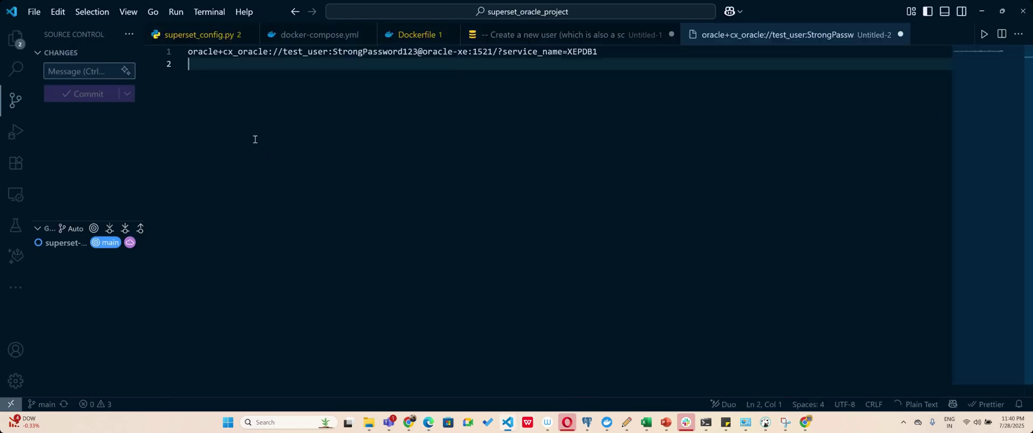
double_click(309, 51)
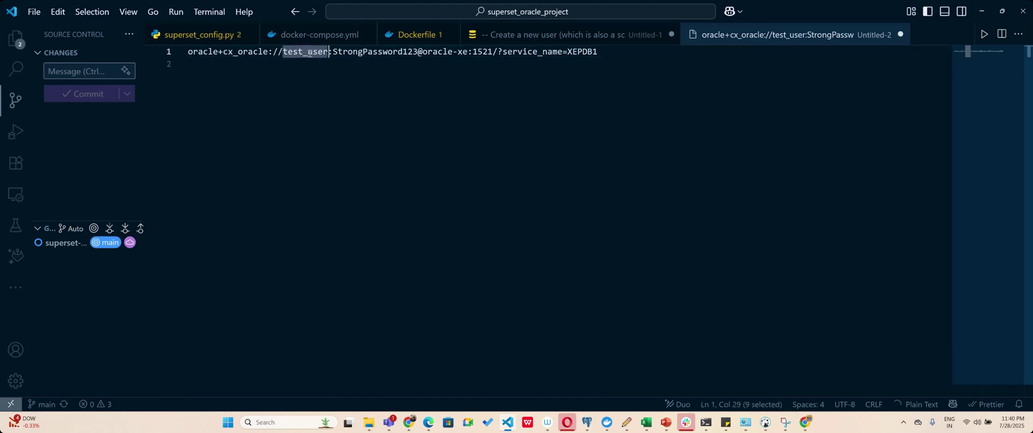
type("system")
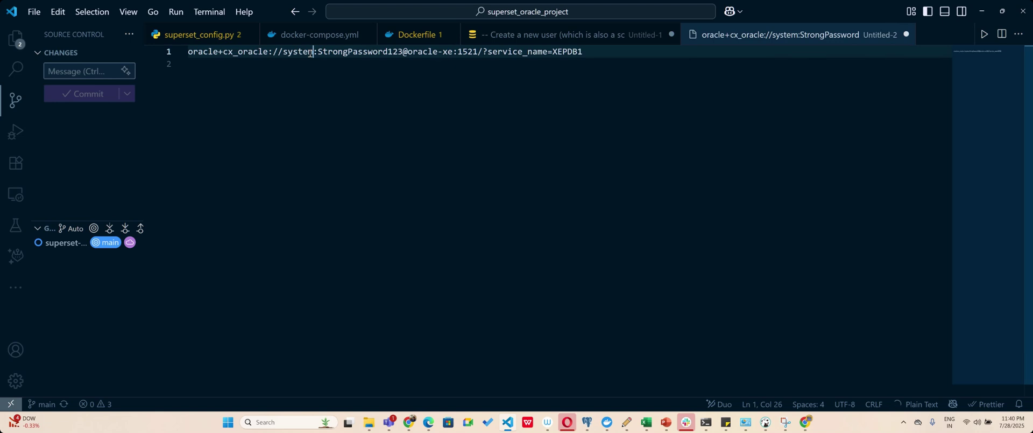
key("Right")
key("Right")
key("Right")
key("Right")
key("Right")
key("Right")
key("BackSpace")
key("BackSpace")
key("BackSpace")
key("BackSpace")
key("BackSpace")
key("BackSpace")
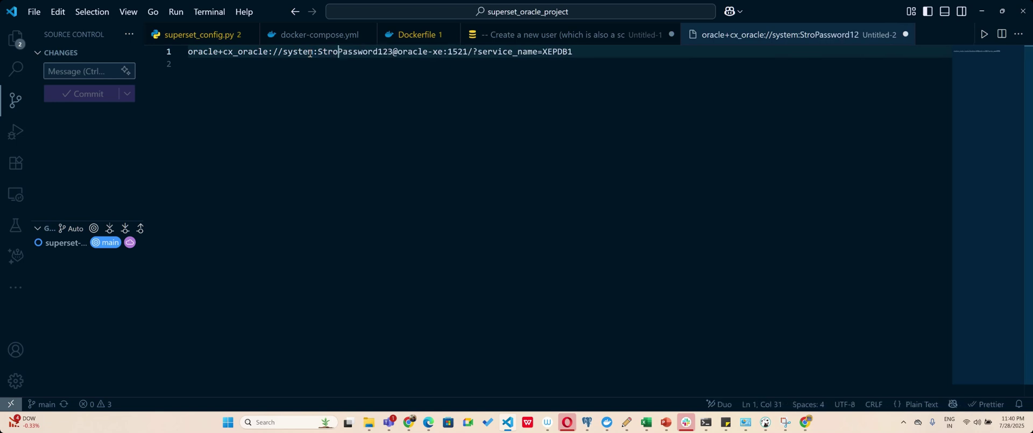
type("My")
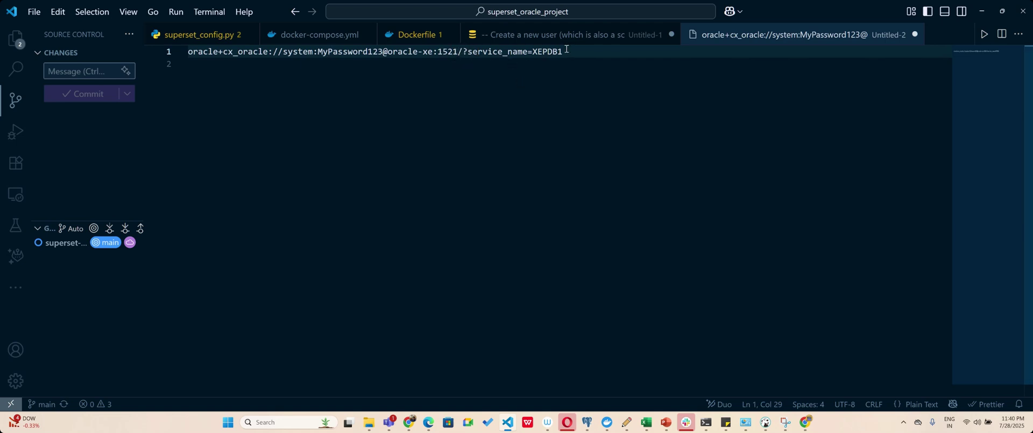
left_click_drag(567, 49, 187, 51)
key("ctrl+c")
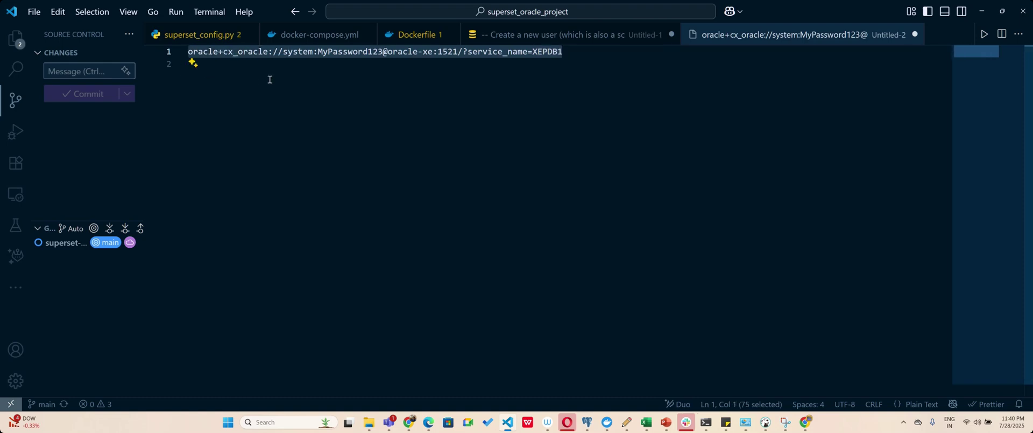
Paste the URI into Superset, test and save the Oracle connection, then go to Datasets.
left_click(410, 422)
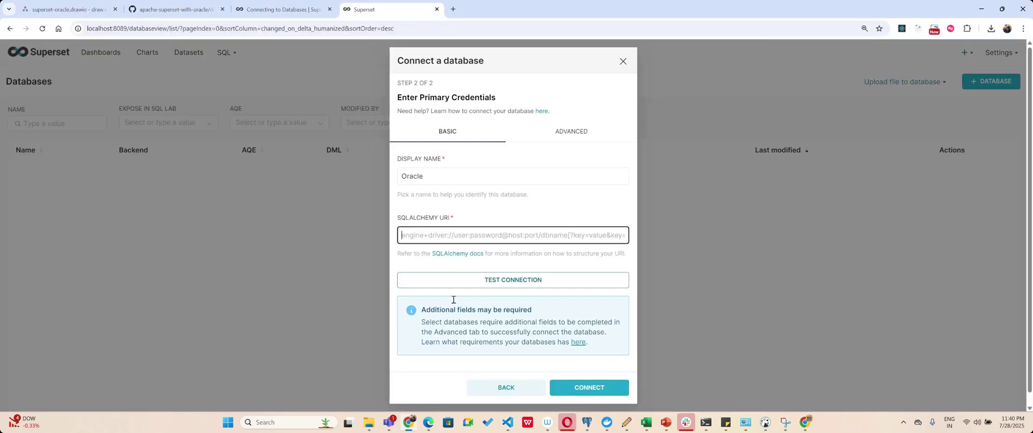
key("ctrl+v")
left_click(525, 285)
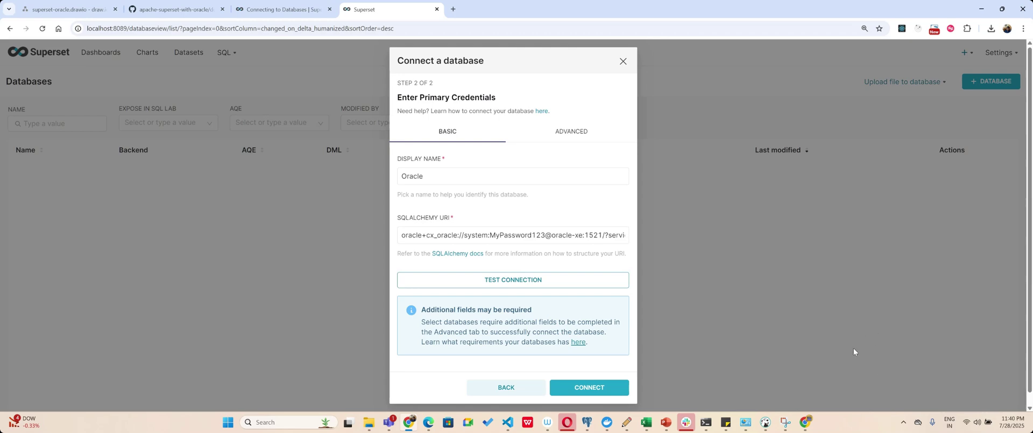
left_click(555, 282)
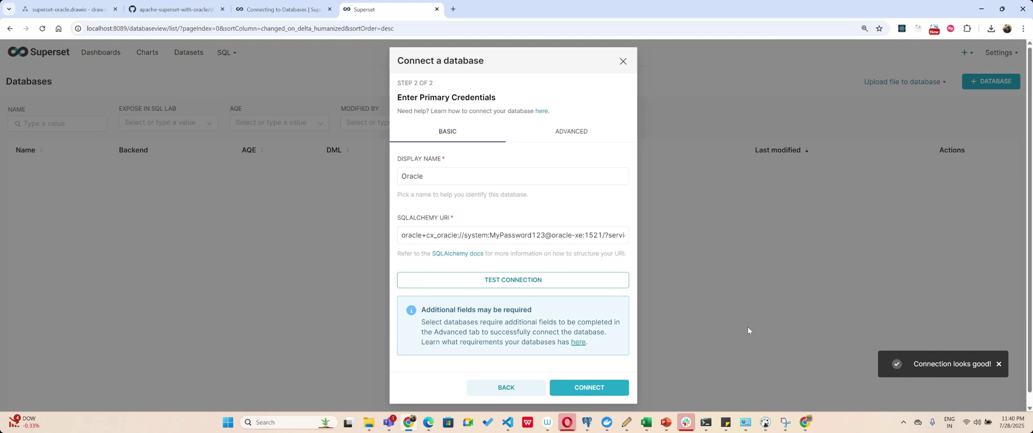
left_click(592, 388)
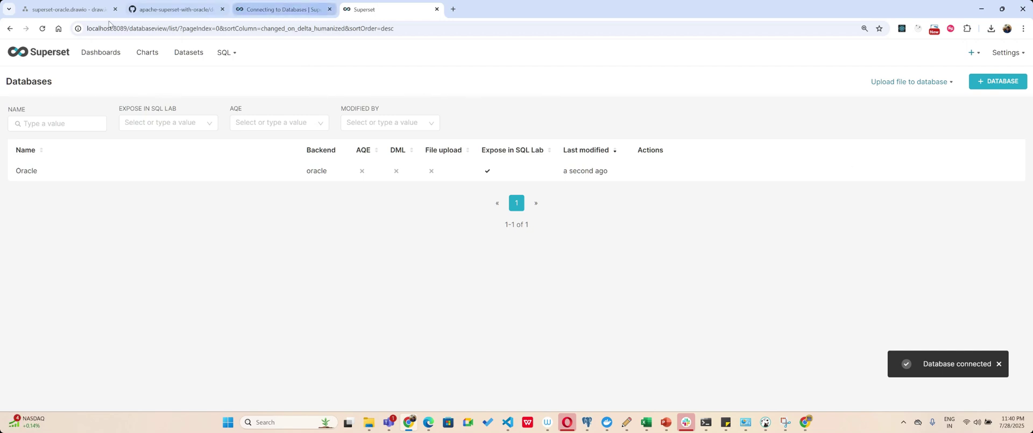
left_click(188, 54)
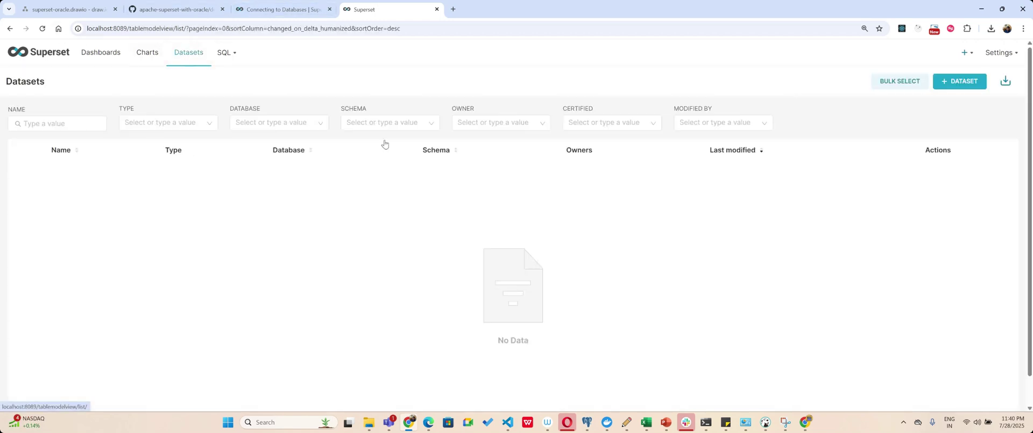
Start a new dataset on the Oracle database and browse the Schema list.
left_click(950, 82)
left_click(82, 128)
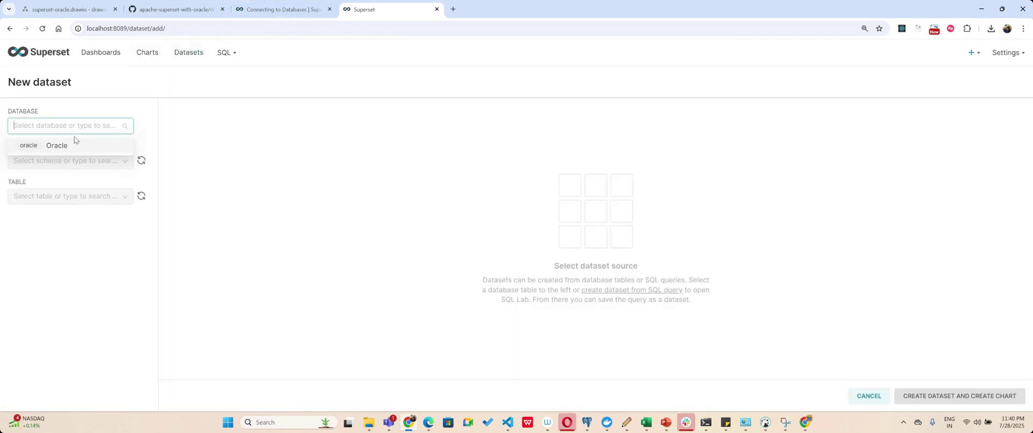
left_click(75, 144)
left_click(62, 161)
scroll(44, 225, "down", 10)
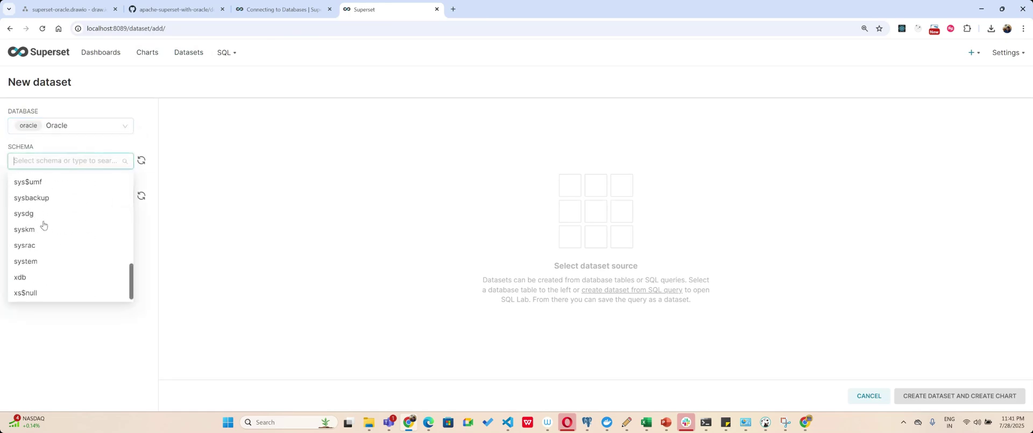
scroll(50, 231, "up", 5)
scroll(64, 231, "up", 2)
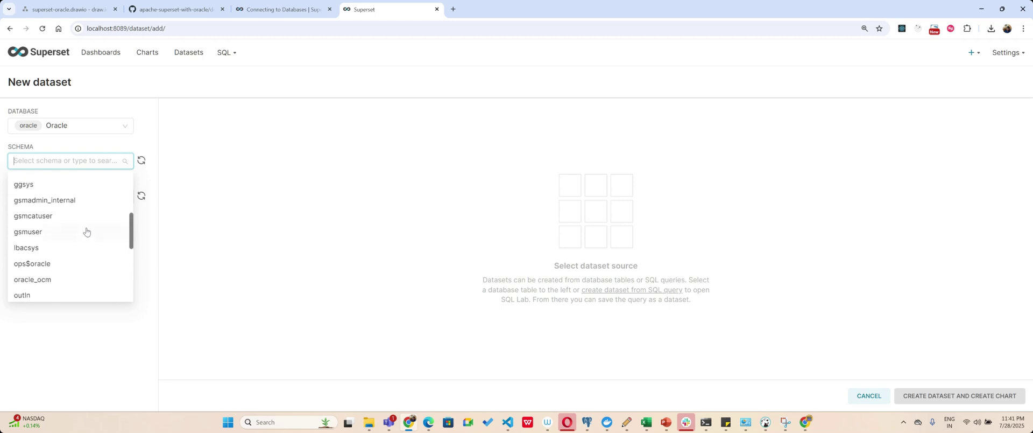
Delete the XEPDB1 2 connection from DBeaver's Database Navigator.
left_click(765, 423)
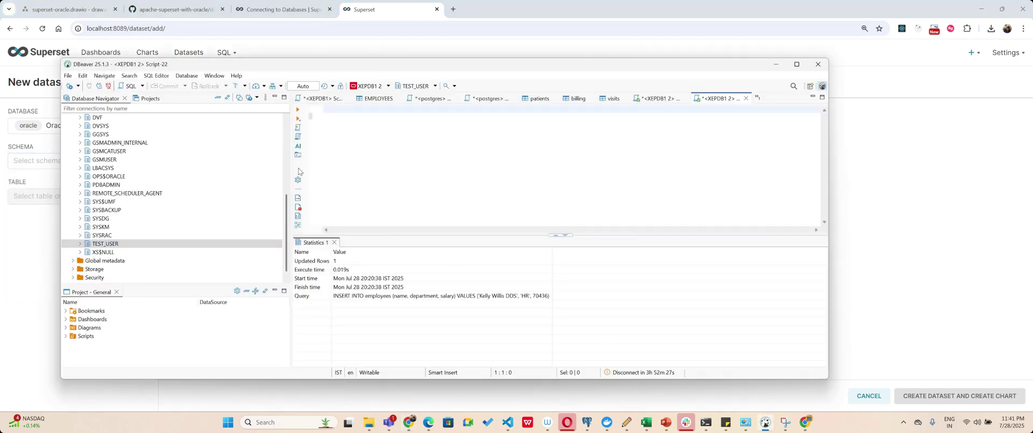
scroll(194, 167, "up", 10)
right_click(100, 178)
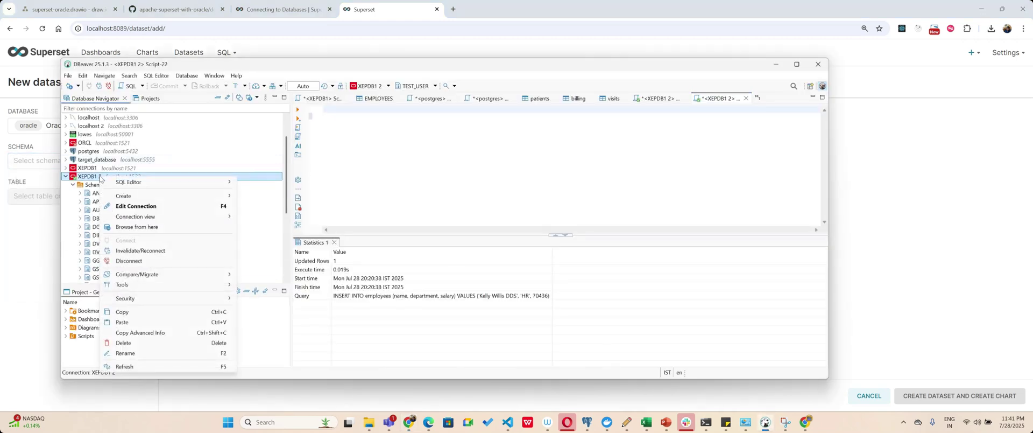
left_click(135, 342)
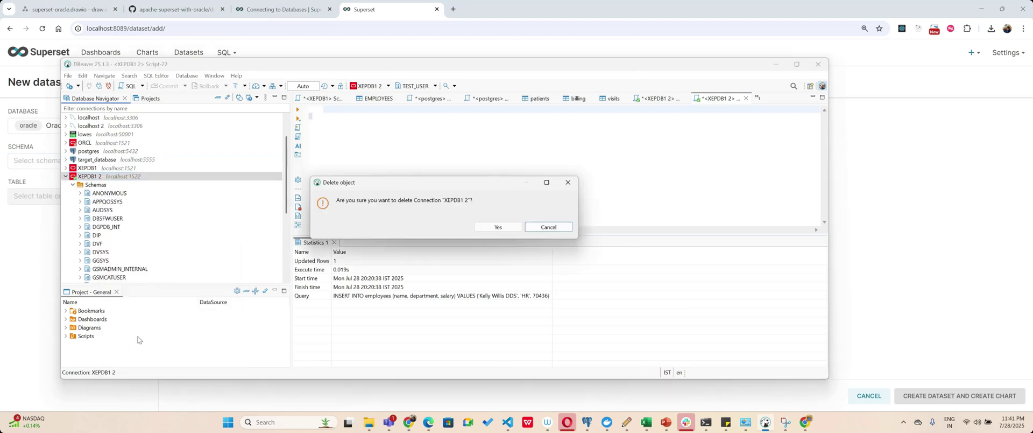
left_click(501, 228)
Delete the XEPDB1 connection as well, leaving ORCL.
right_click(86, 170)
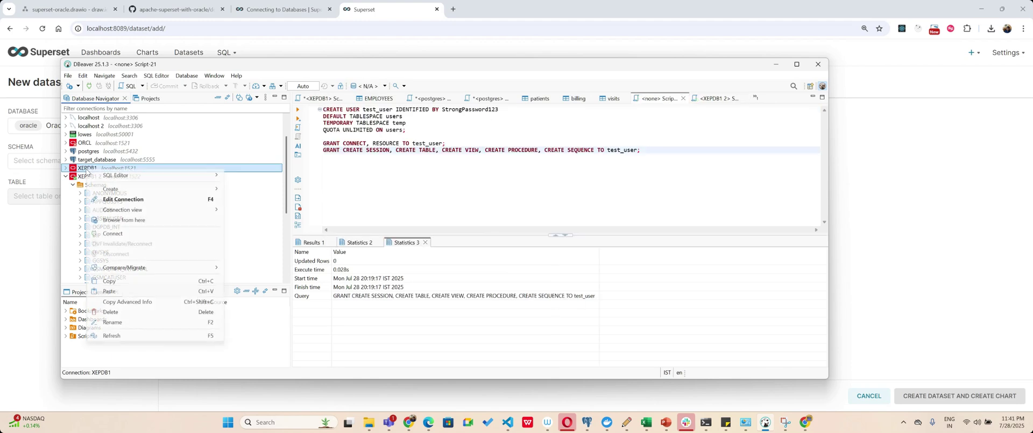
key("Escape")
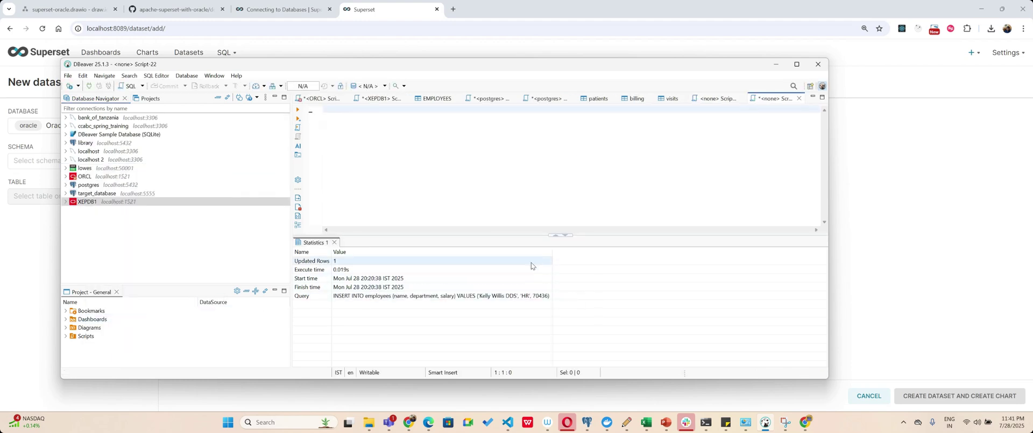
right_click(95, 202)
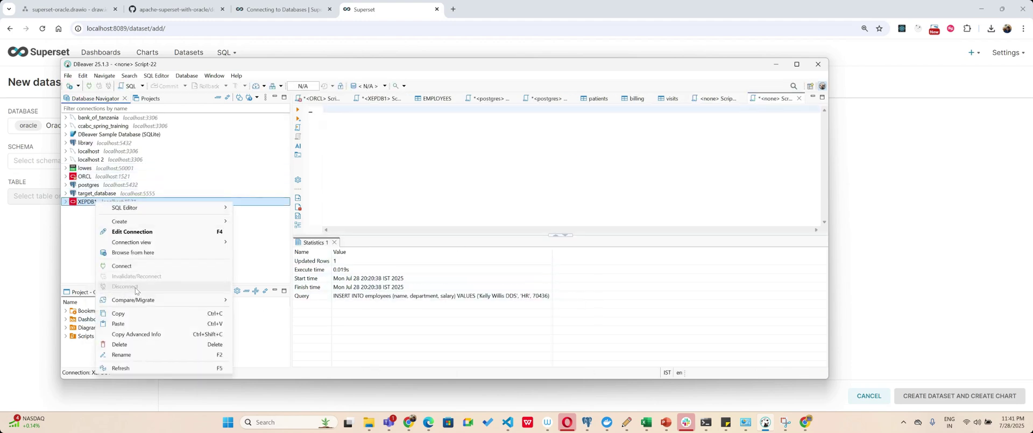
left_click(133, 345)
left_click(497, 228)
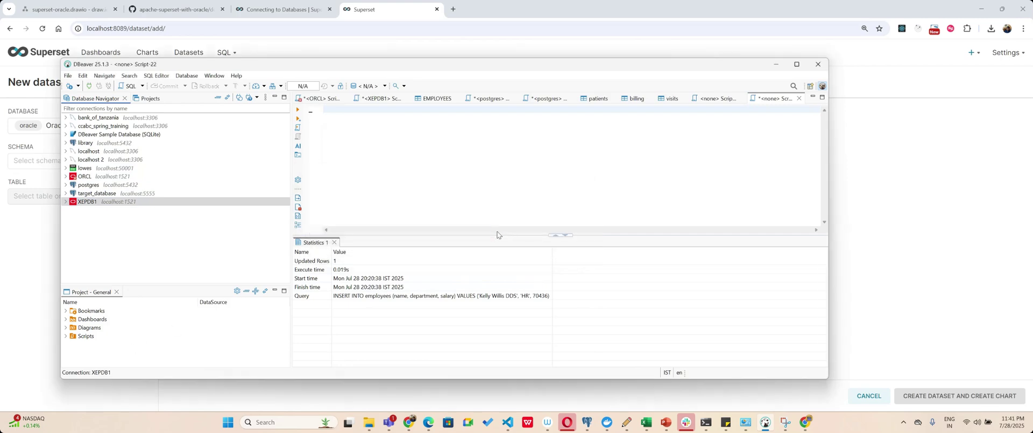
left_click(72, 87)
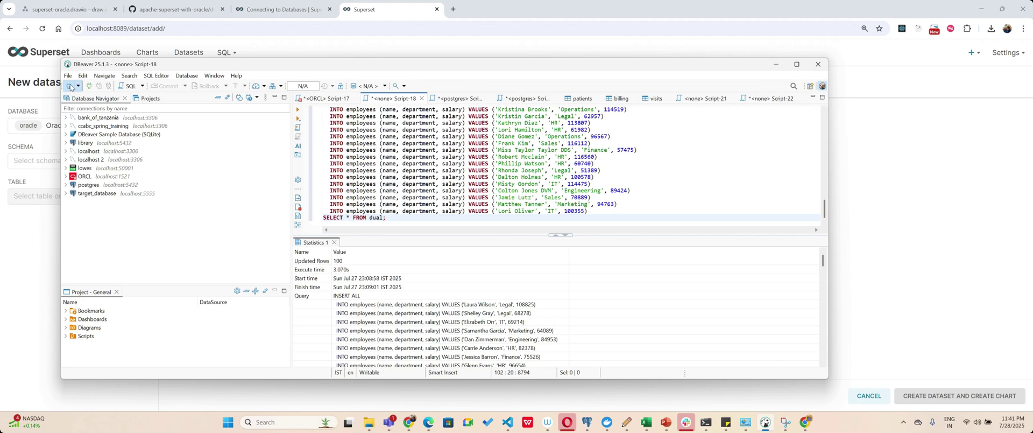
Configure a new Oracle connection for database XEPDB1 with its password and test it.
double_click(473, 103)
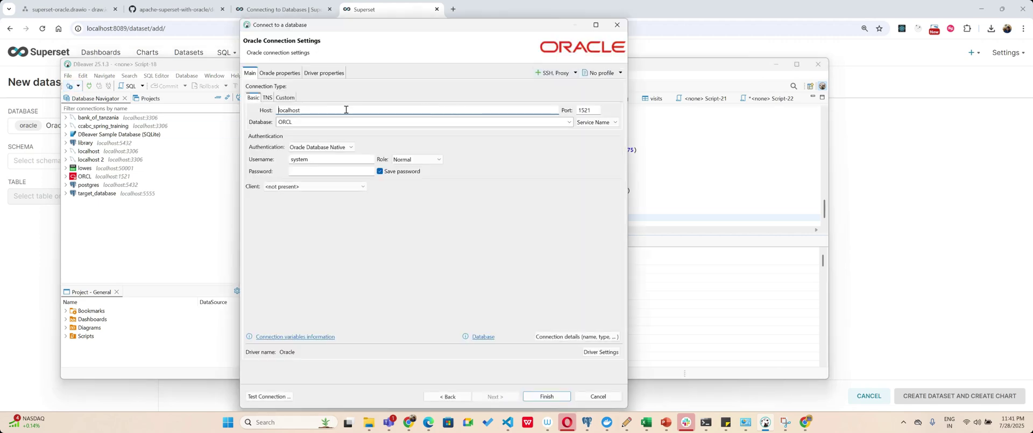
double_click(296, 122)
type("XEPDB1")
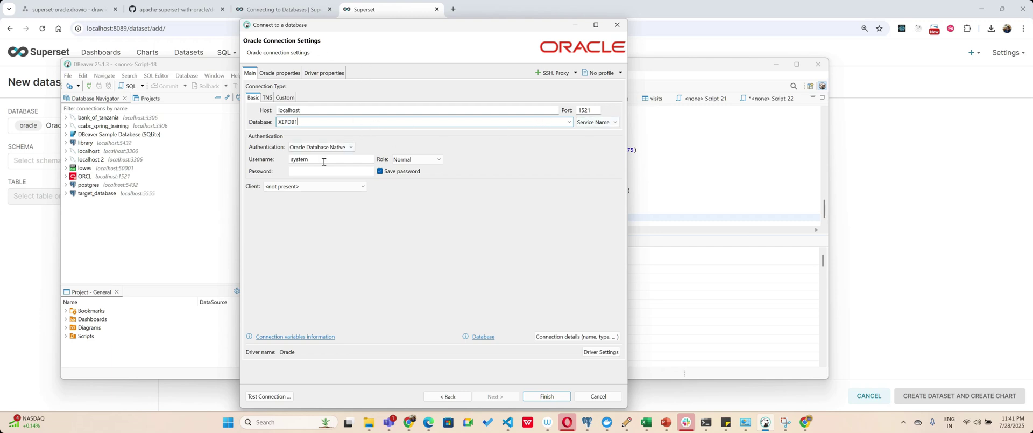
left_click(308, 173)
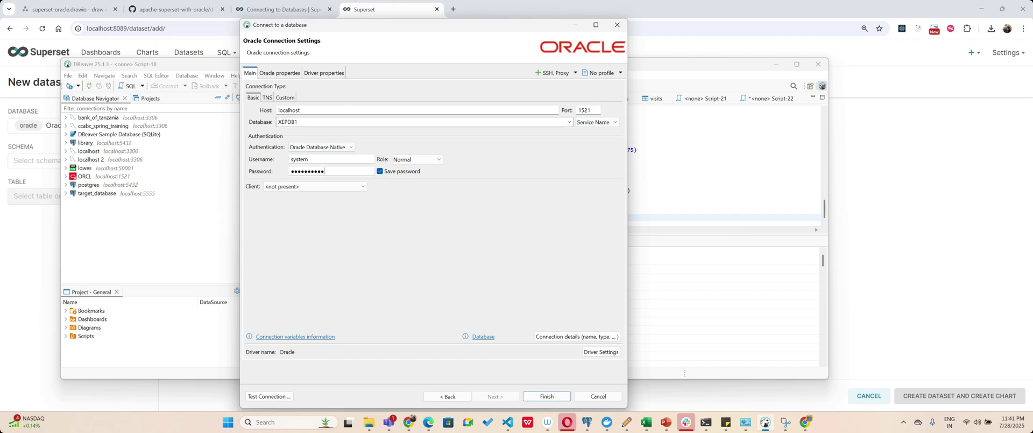
left_click(270, 396)
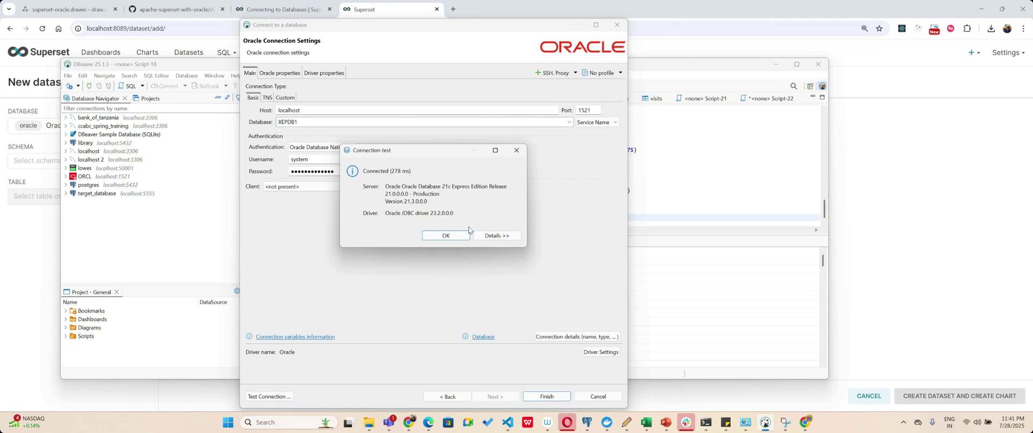
Save the XEPDB1 connection and expand it to list its schemas.
left_click(444, 236)
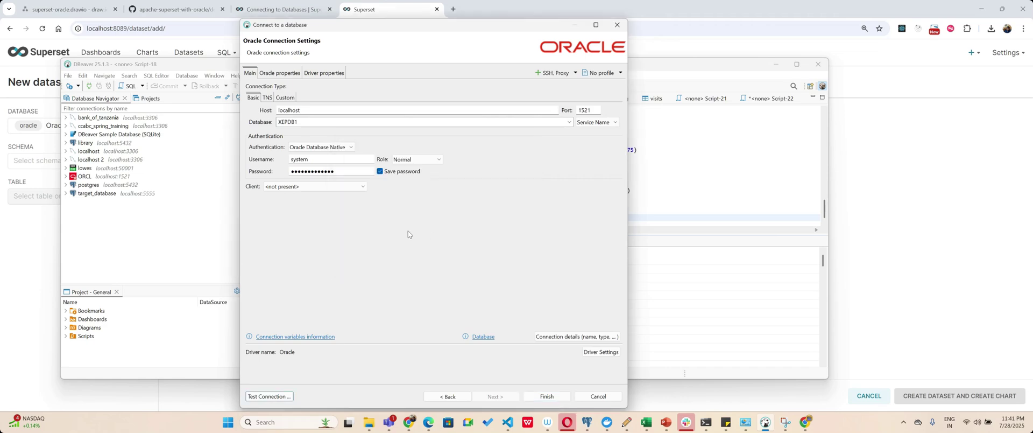
left_click(549, 395)
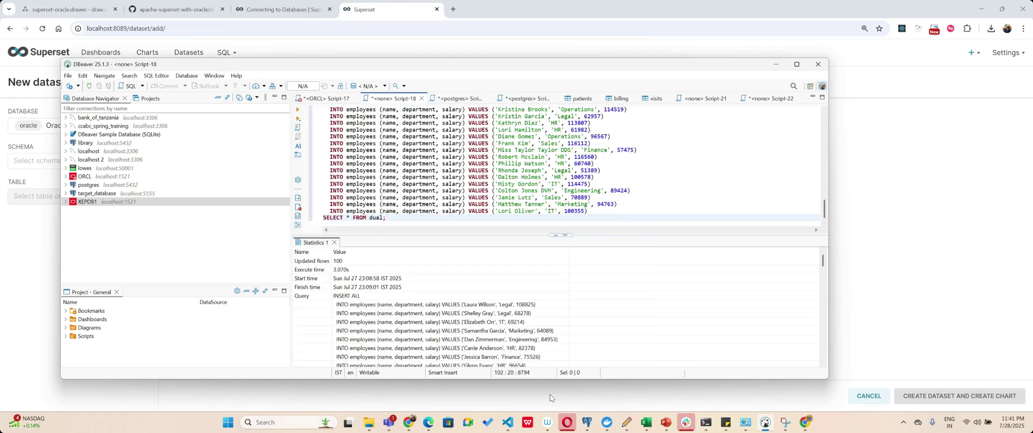
left_click(108, 203)
left_click(66, 202)
left_click(72, 209)
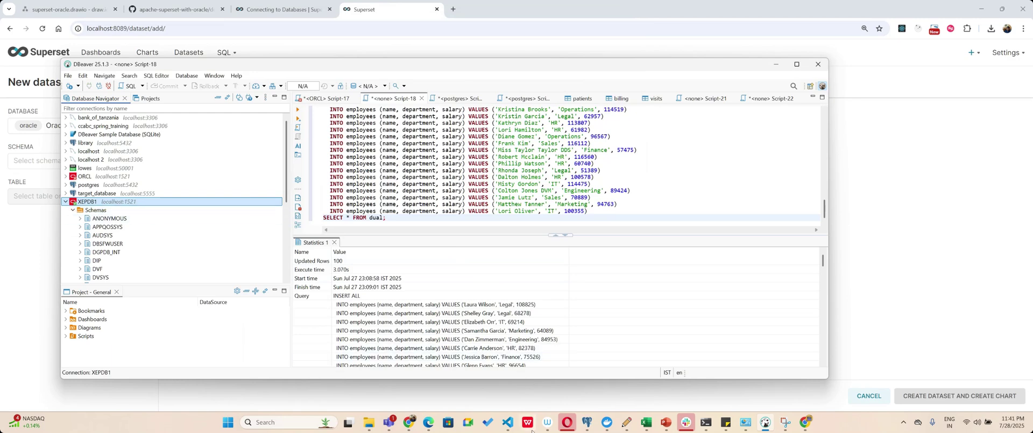
left_click(509, 423)
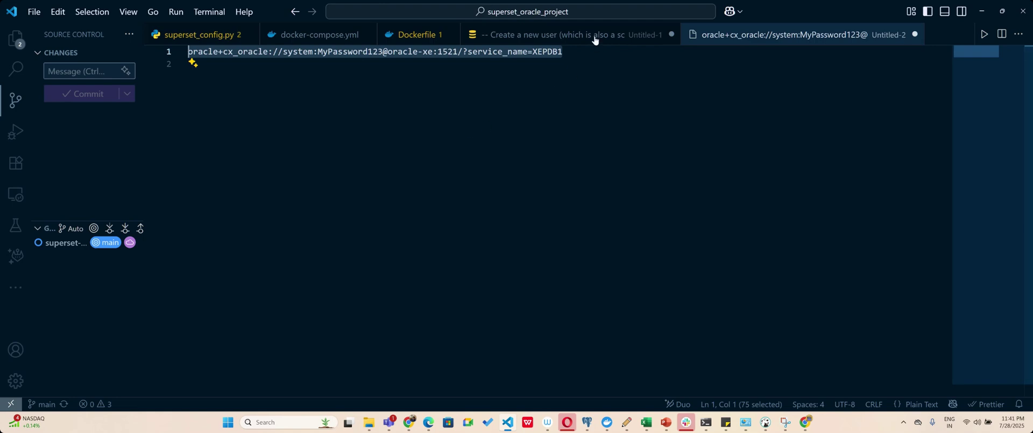
Select the CREATE USER statement in VS Code and clear the old Script-18 contents in DBeaver.
left_click(595, 35)
left_click_drag(314, 101, 156, 61)
key("ctrl+c")
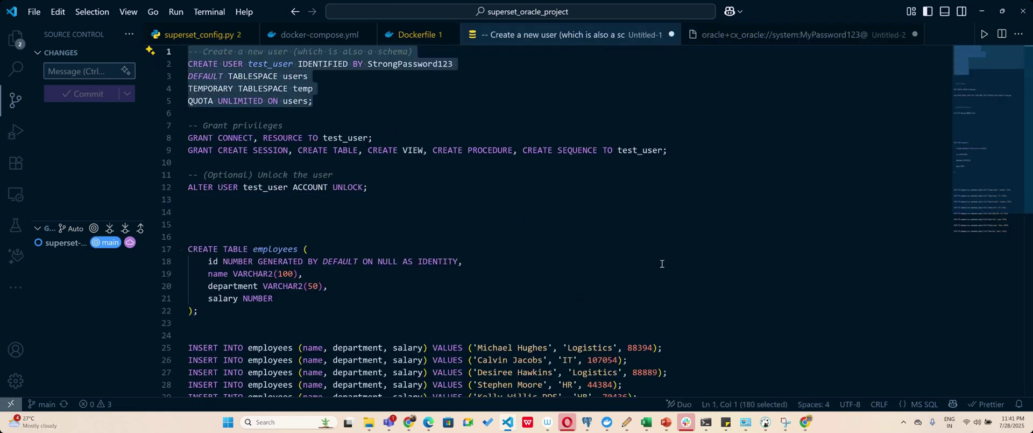
left_click(766, 423)
left_click(407, 154)
key("ctrl+a")
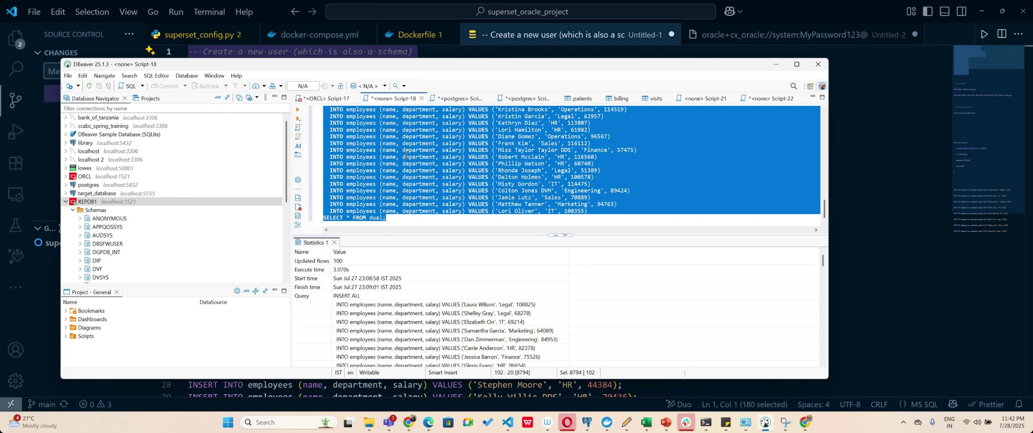
key("Delete")
right_click(112, 202)
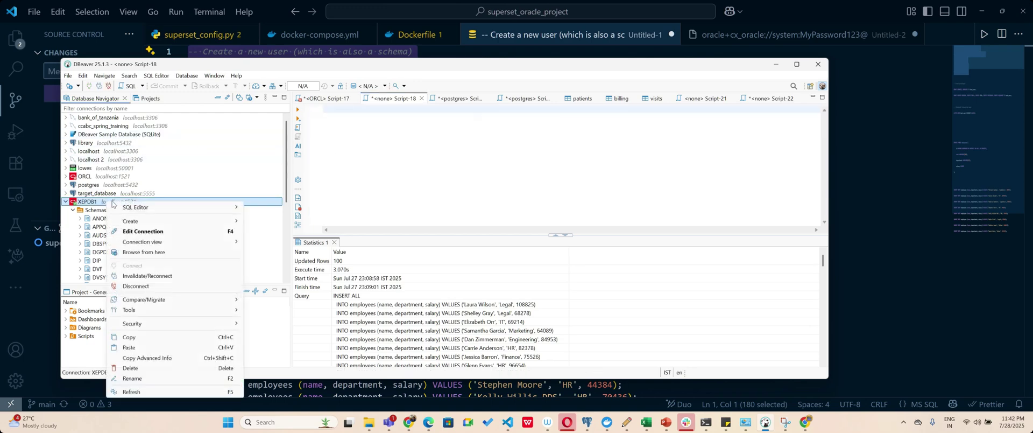
In a new XEPDB1 SQL script, paste and run the CREATE USER test_user statement.
mouse_move(140, 207)
left_click(263, 207)
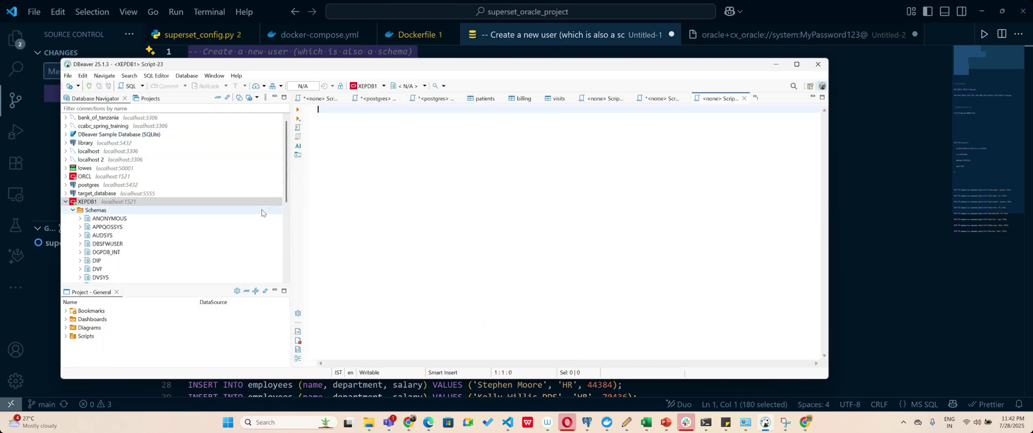
key("ctrl+v")
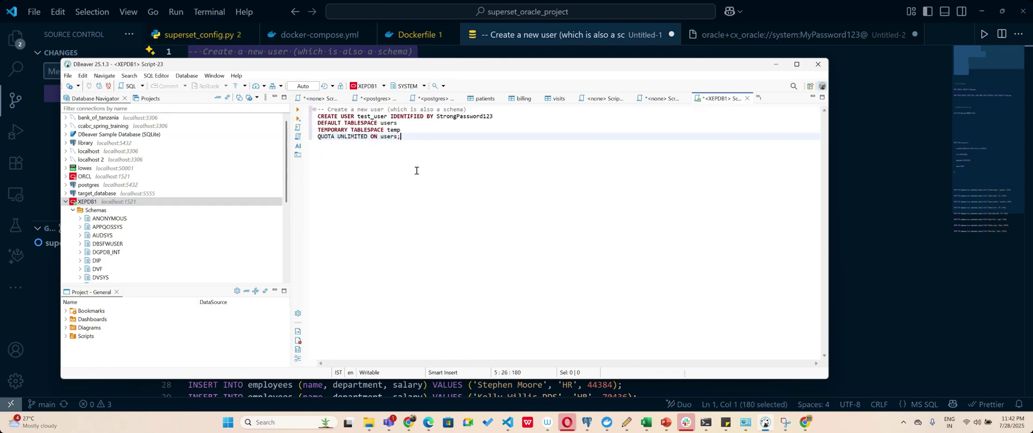
left_click_drag(418, 156, 299, 110)
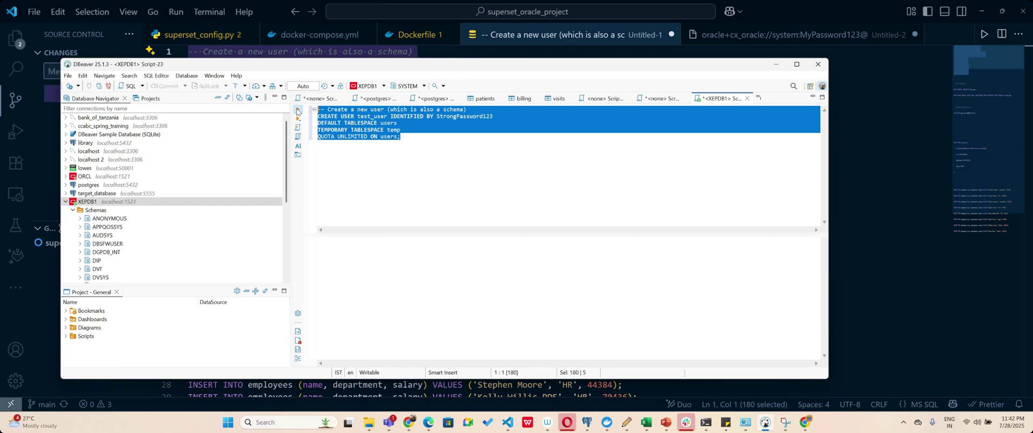
left_click(297, 111)
Add the GRANT CONNECT and GRANT CREATE SESSION statements and run each one.
left_click(888, 215)
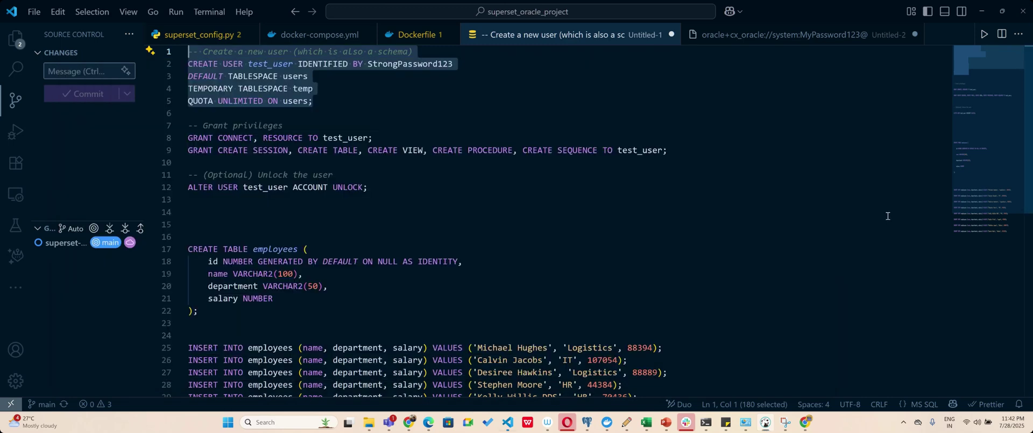
left_click_drag(669, 150, 178, 135)
key("ctrl+c")
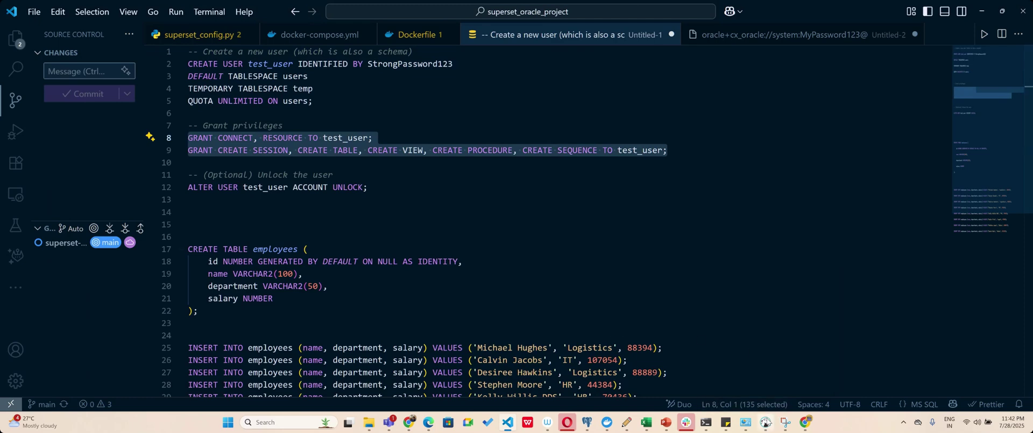
left_click(765, 422)
left_click(437, 150)
key("Return")
key("Return")
key("ctrl+v")
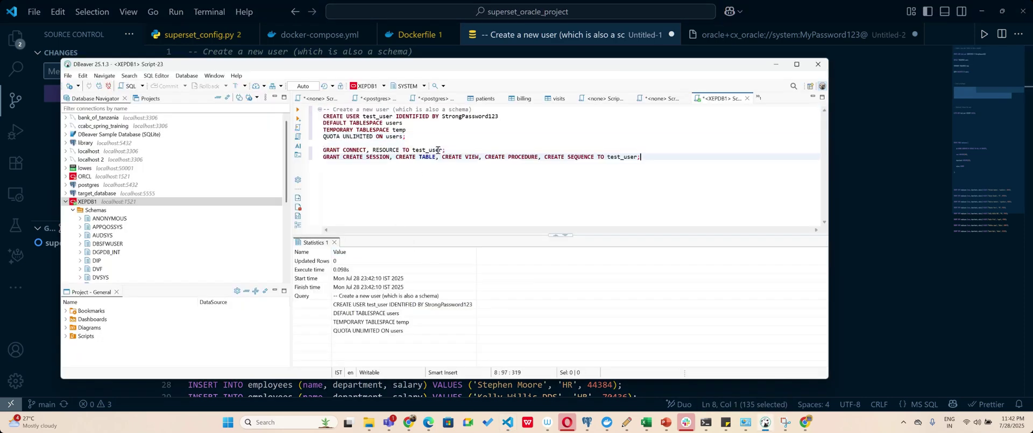
left_click_drag(665, 154, 322, 149)
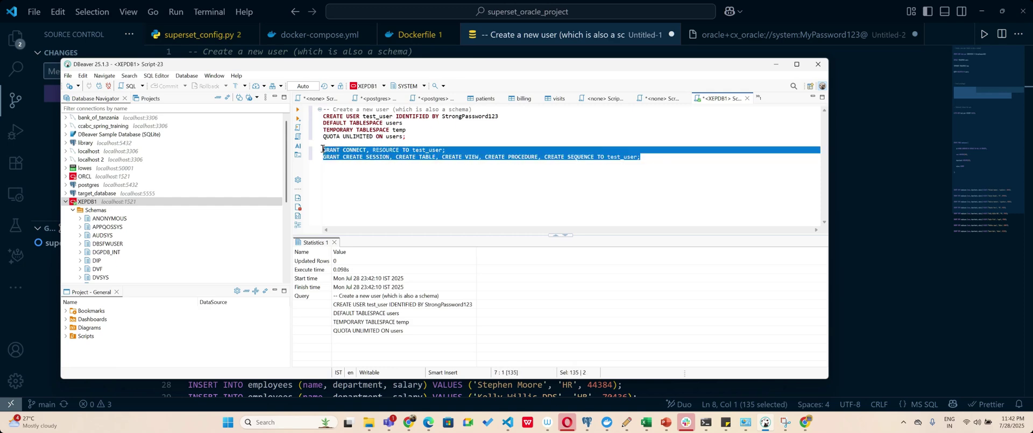
left_click(300, 111)
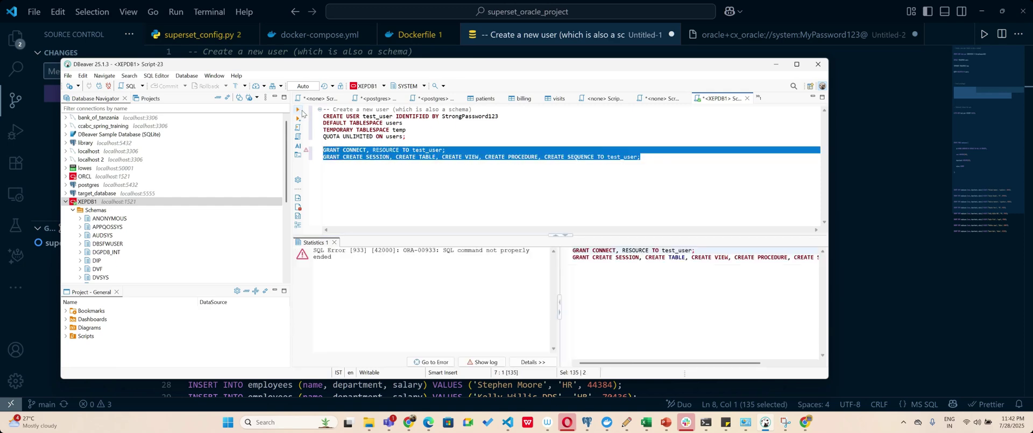
left_click(663, 152)
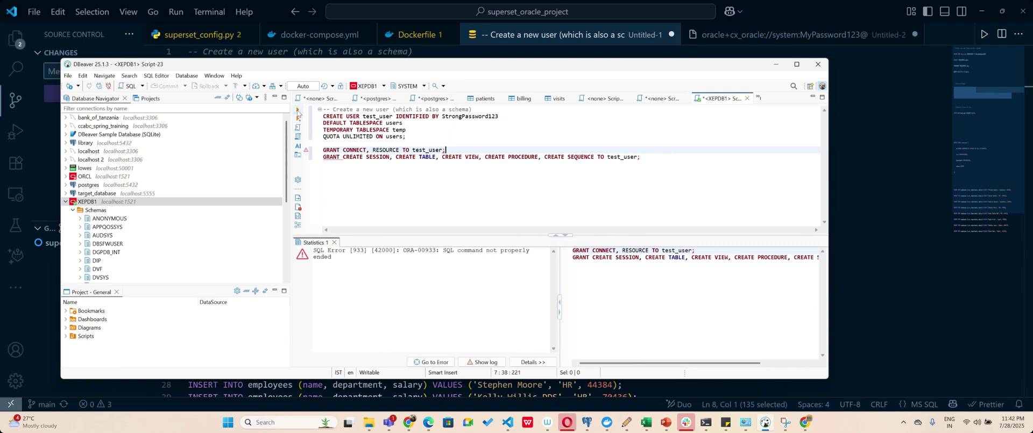
left_click(299, 112)
left_click(651, 156)
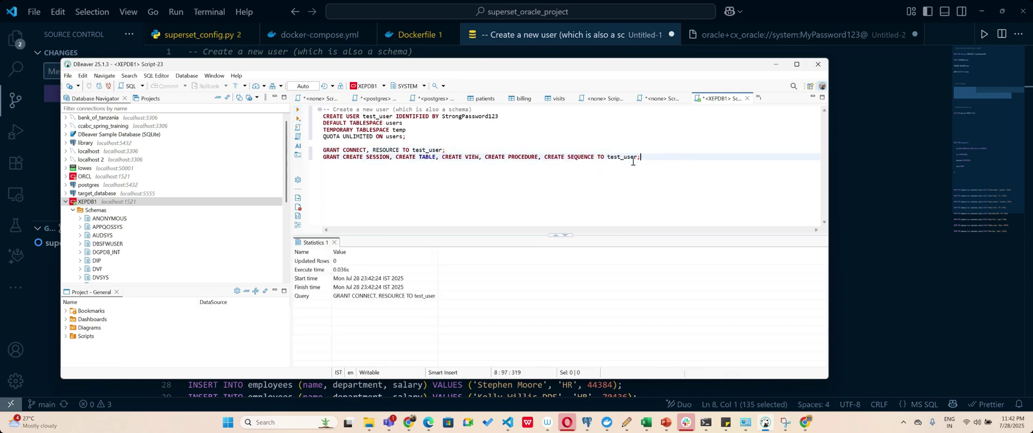
left_click(298, 110)
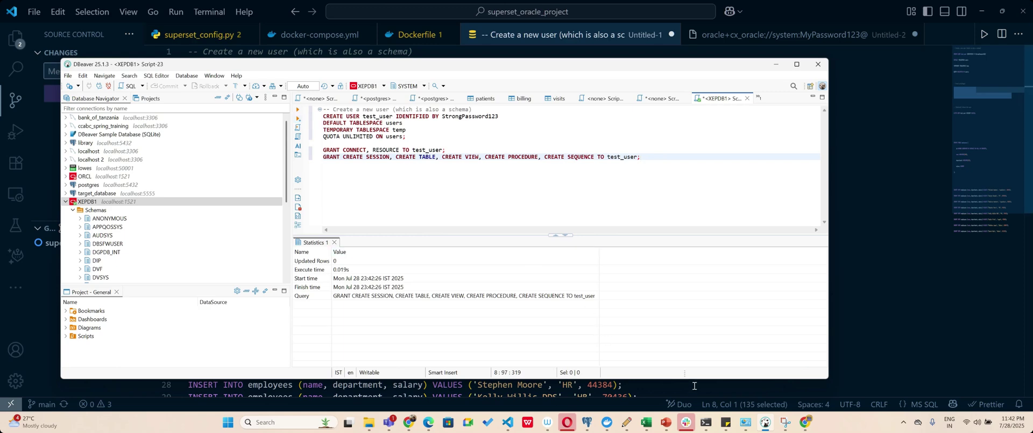
Paste and run the ALTER USER test_user ACCOUNT UNLOCK statement.
left_click(765, 422)
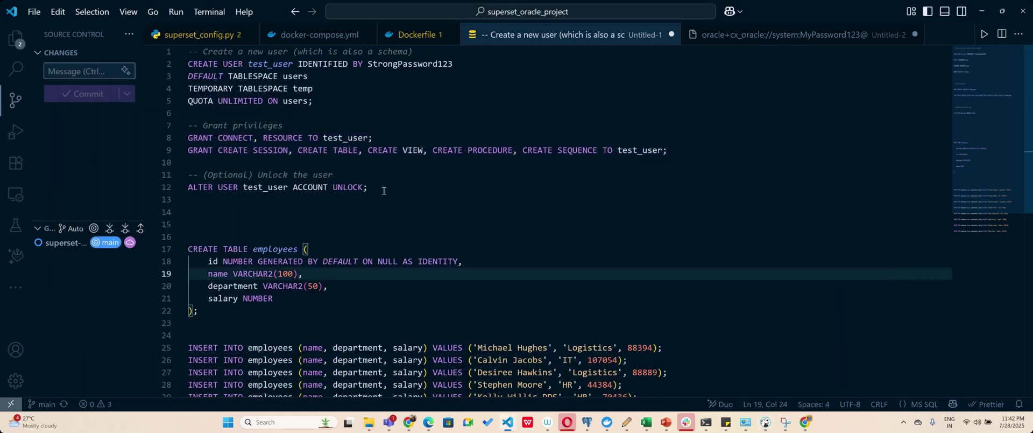
left_click_drag(370, 187, 182, 188)
key("ctrl+c")
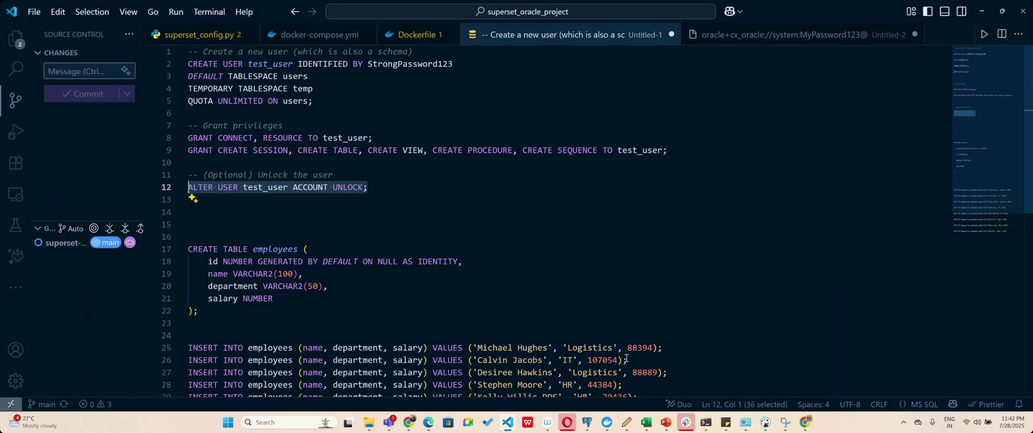
left_click(764, 422)
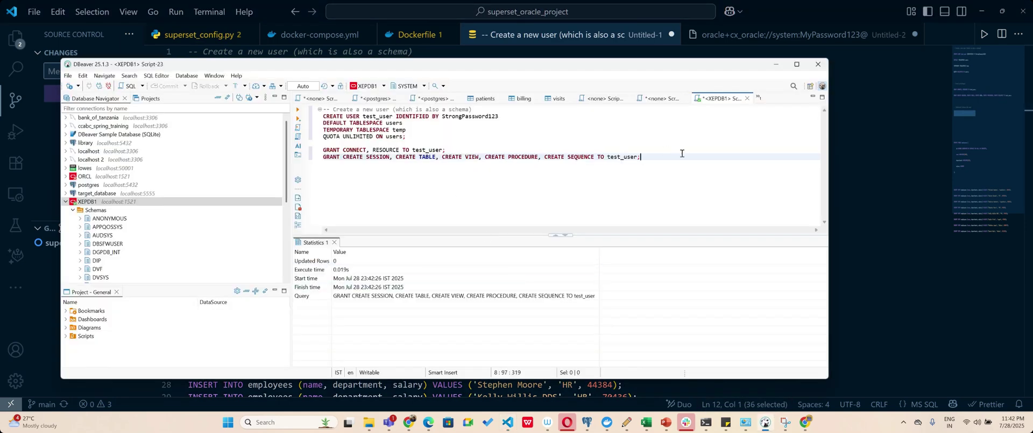
key("Return")
key("Return")
key("ctrl+v")
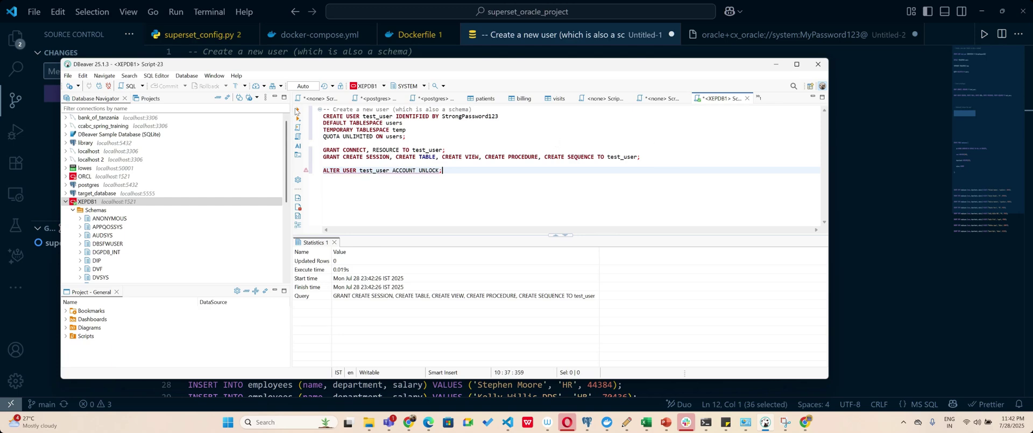
left_click(296, 110)
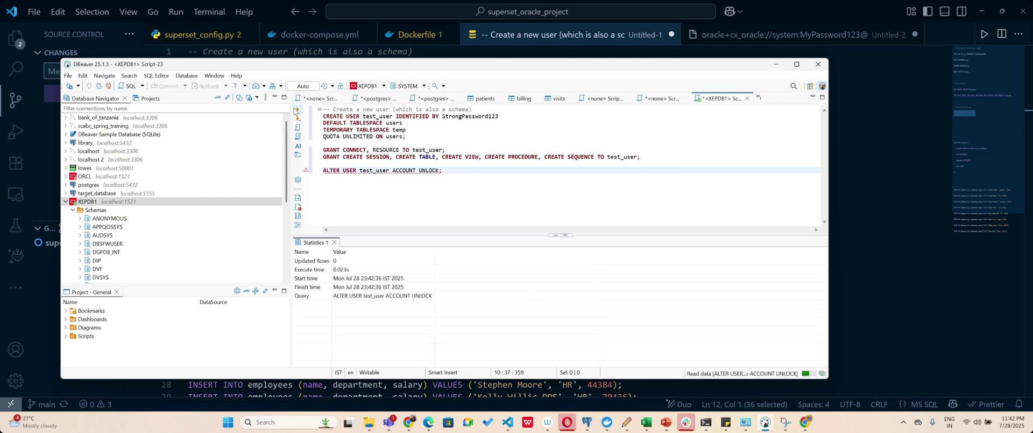
Refresh XEPDB1 and open a new SQL script on the TEST_USER schema.
right_click(99, 203)
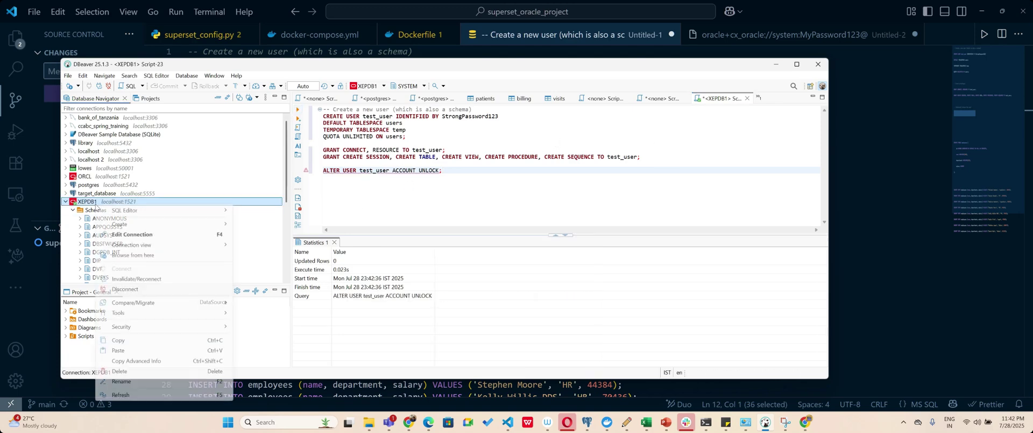
left_click(121, 394)
scroll(158, 218, "down", 2)
scroll(157, 218, "down", 3)
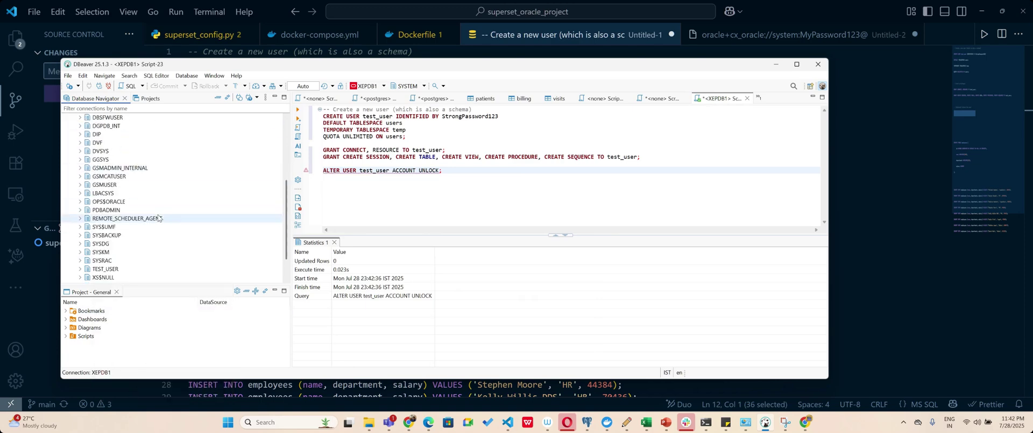
right_click(87, 272)
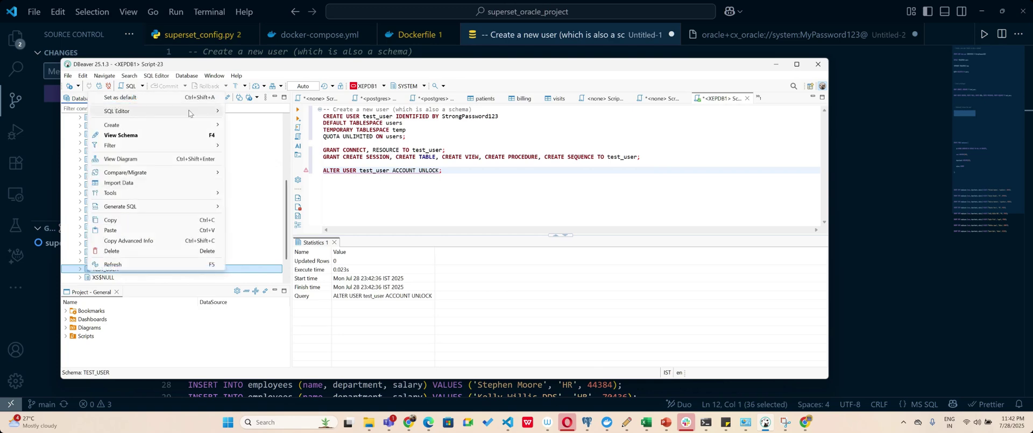
mouse_move(215, 111)
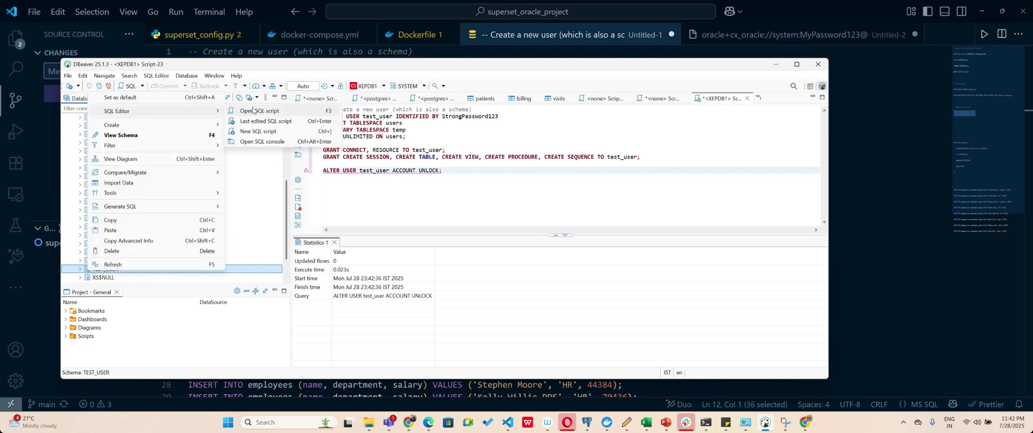
left_click(254, 111)
Copy the CREATE TABLE employees and INSERT script from VS Code into a new DBeaver script.
left_click(390, 212)
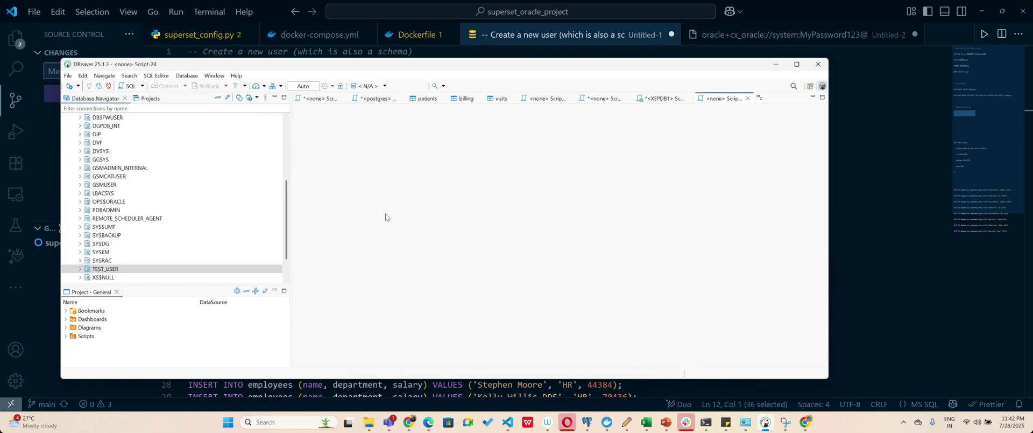
left_click(830, 292)
scroll(360, 278, "down", 2)
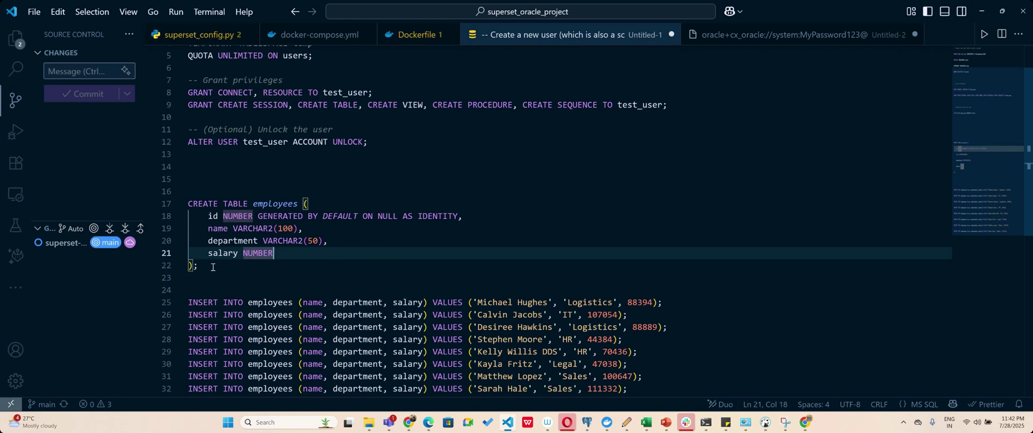
left_click_drag(212, 268, 177, 200)
left_click(265, 179)
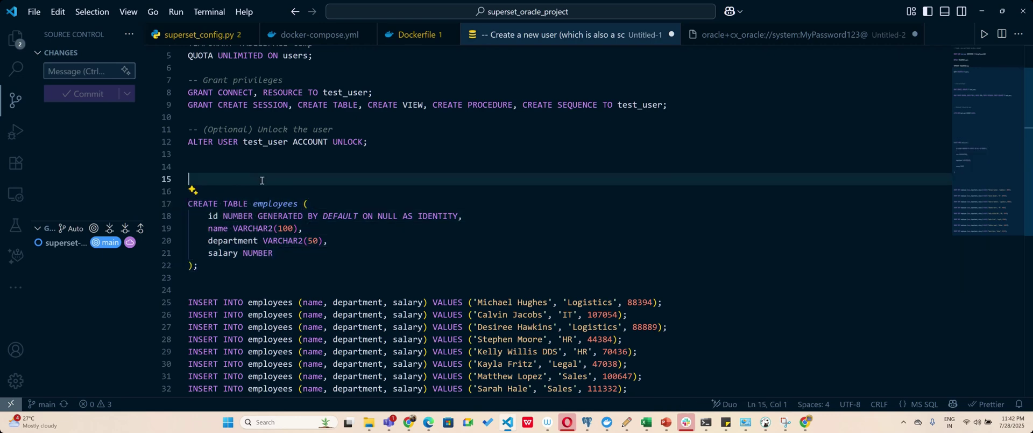
left_click_drag(190, 203, 686, 282)
key("ctrl+c")
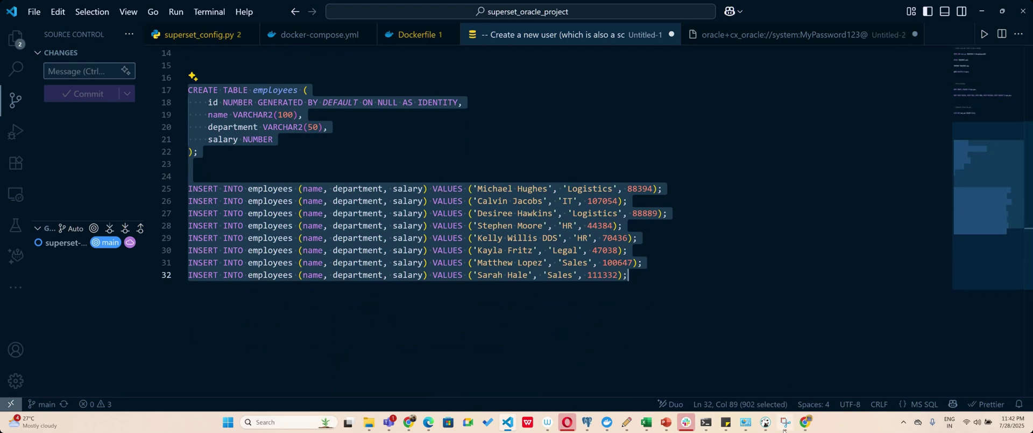
left_click(765, 421)
key("ctrl+v")
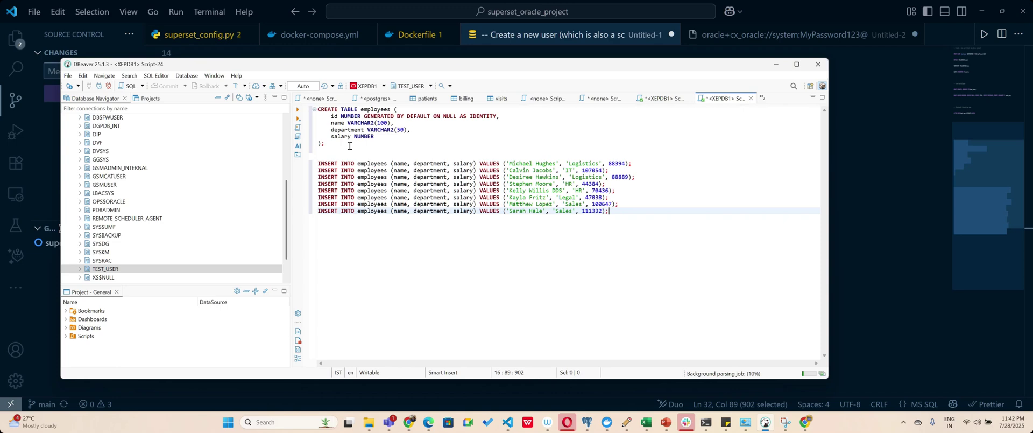
Run the CREATE TABLE employees statement and each of the six employee INSERTs.
left_click(382, 143)
key("ctrl+Return")
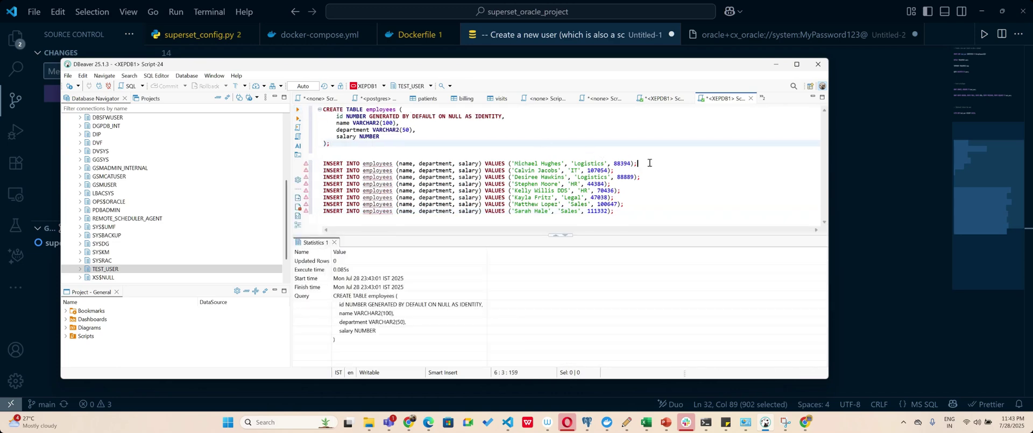
left_click(649, 163)
key("ctrl+Return")
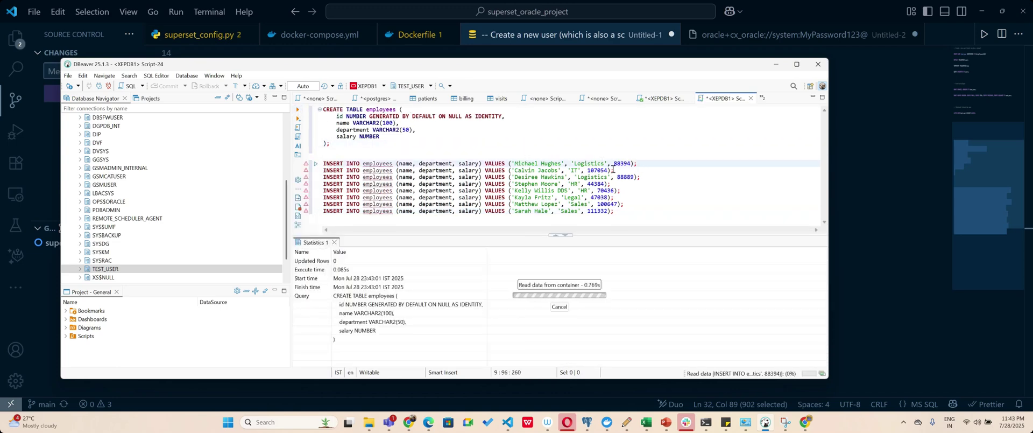
left_click(613, 170)
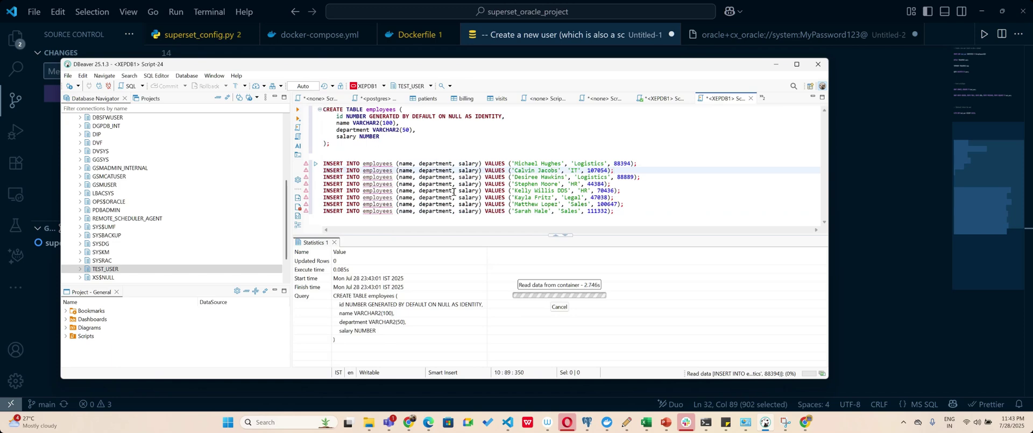
left_click(300, 112)
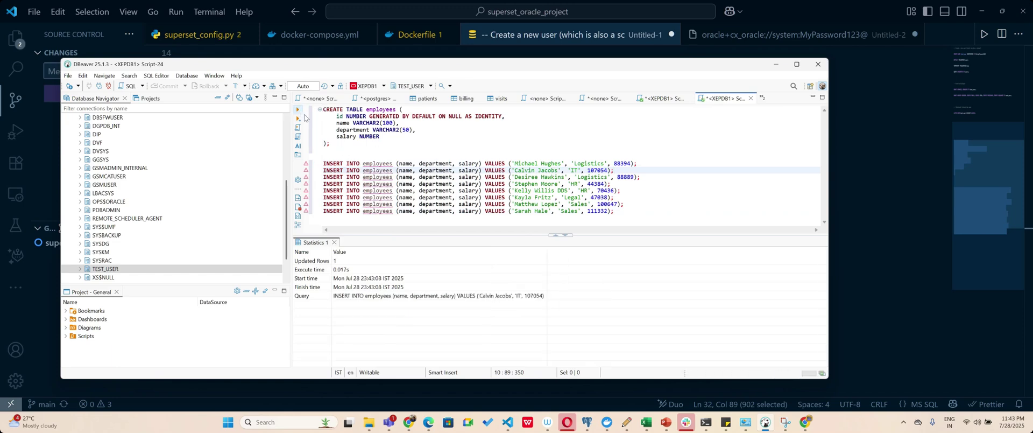
left_click(654, 177)
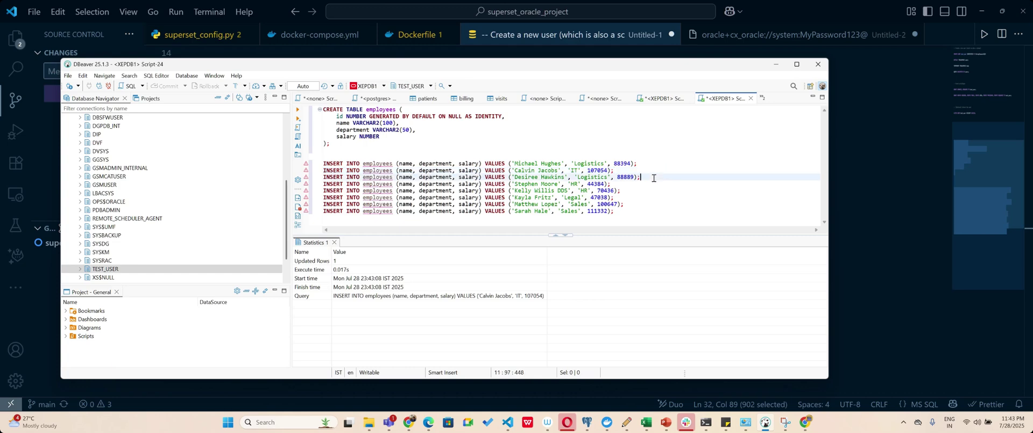
left_click(301, 112)
left_click(617, 184)
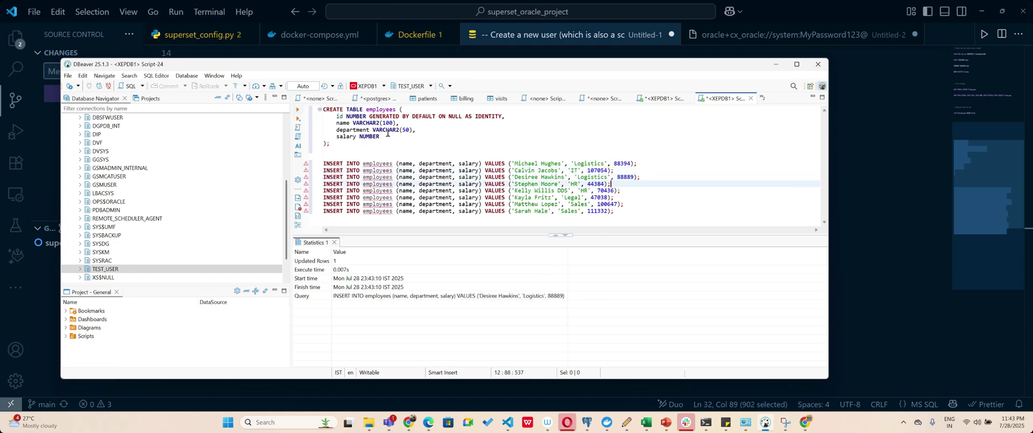
left_click(300, 111)
left_click(633, 191)
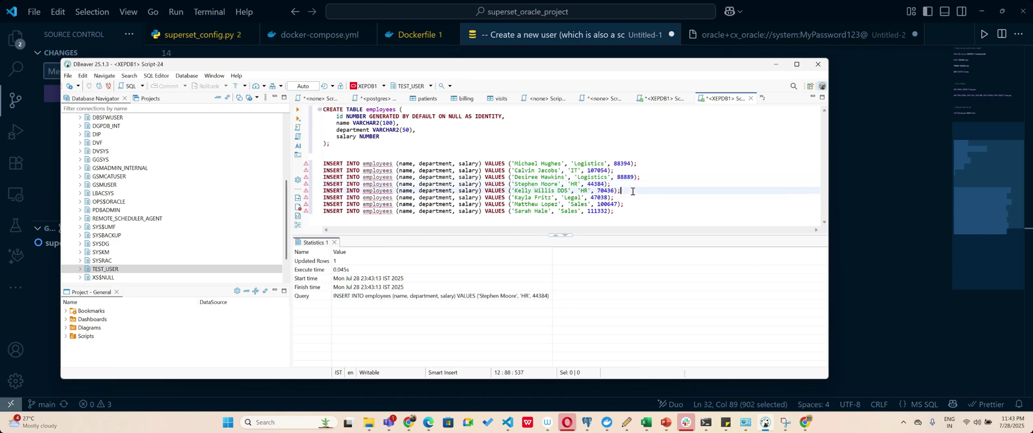
left_click(300, 111)
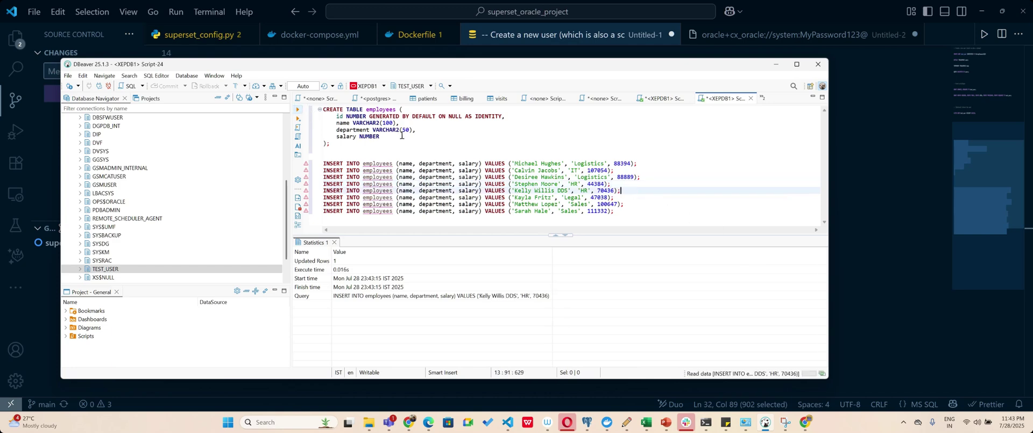
left_click(616, 198)
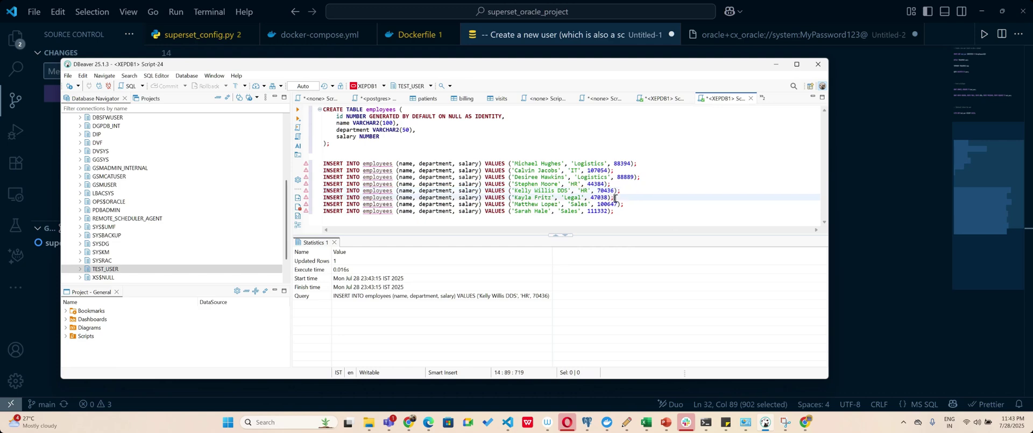
left_click(299, 111)
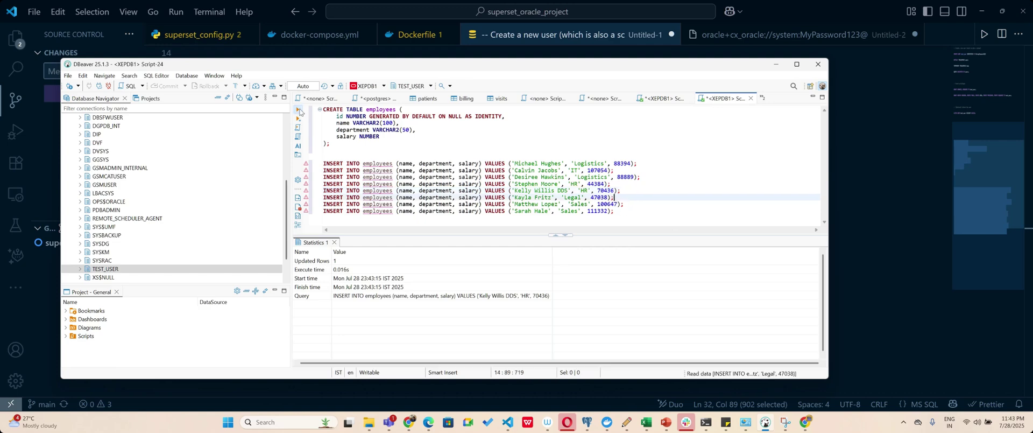
Open TEST_USER > Tables > EMPLOYEES to check its six rows, then return to Superset.
left_click(81, 268)
right_click(92, 226)
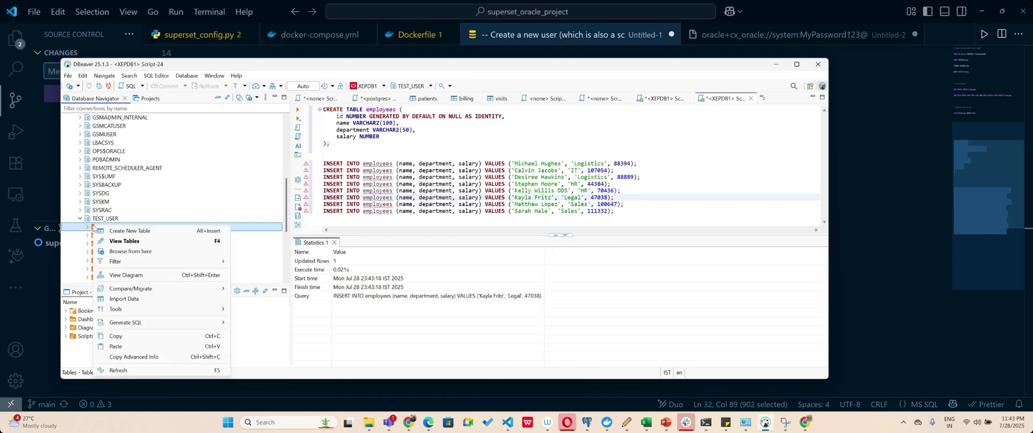
left_click(87, 227)
left_click(115, 235)
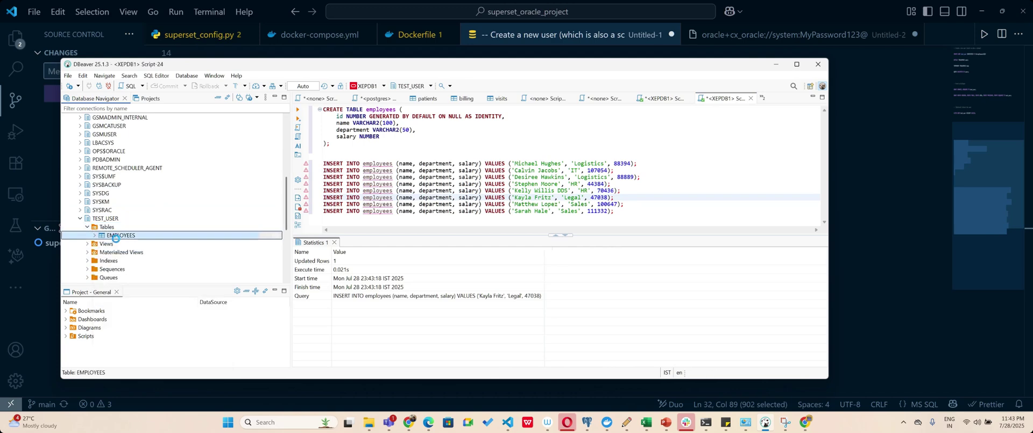
double_click(116, 236)
right_click(116, 236)
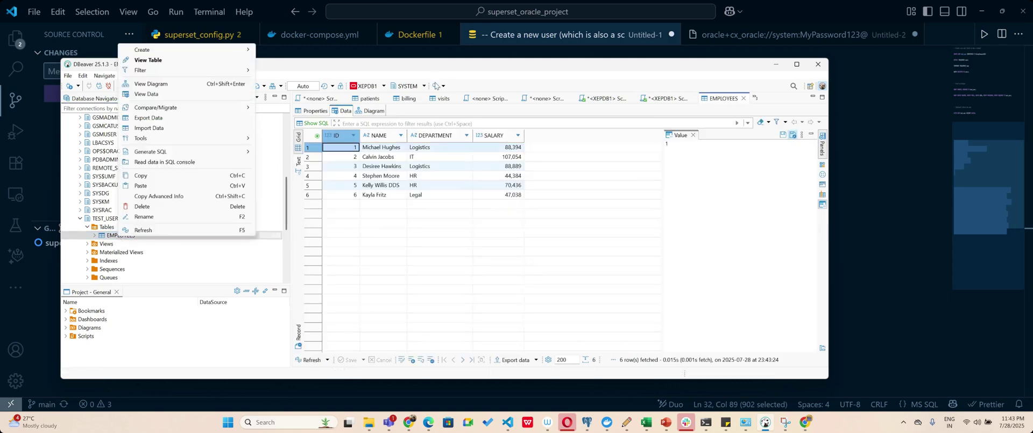
left_click(352, 220)
key("ctrl+a")
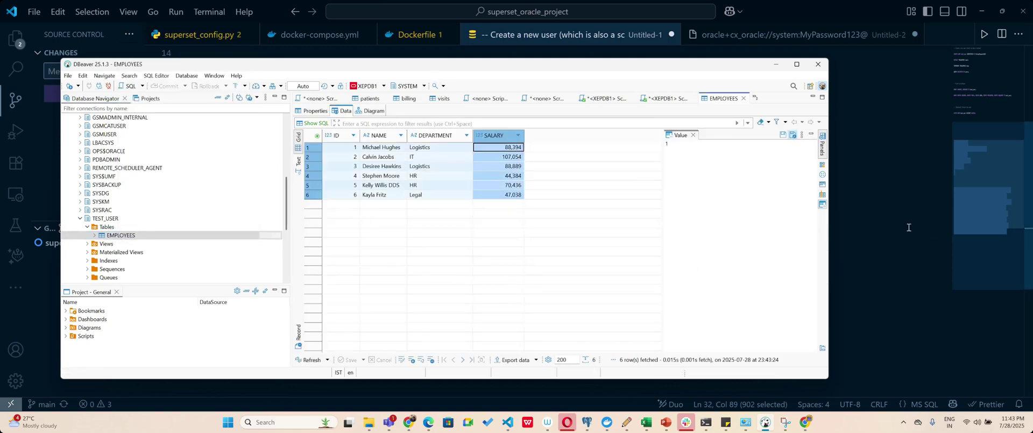
left_click(908, 227)
left_click(410, 424)
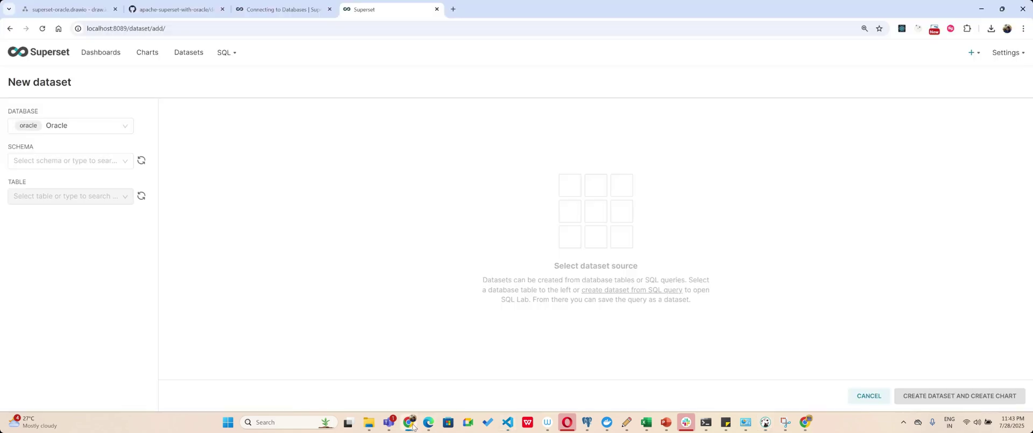
Refresh the schemas, then choose schema test_user and table employees for the dataset.
left_click(141, 160)
left_click(85, 160)
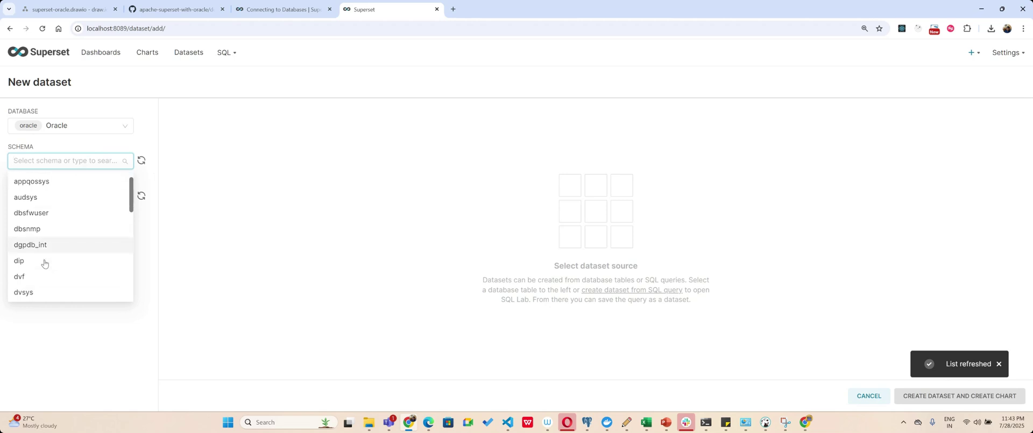
scroll(44, 264, "down", 15)
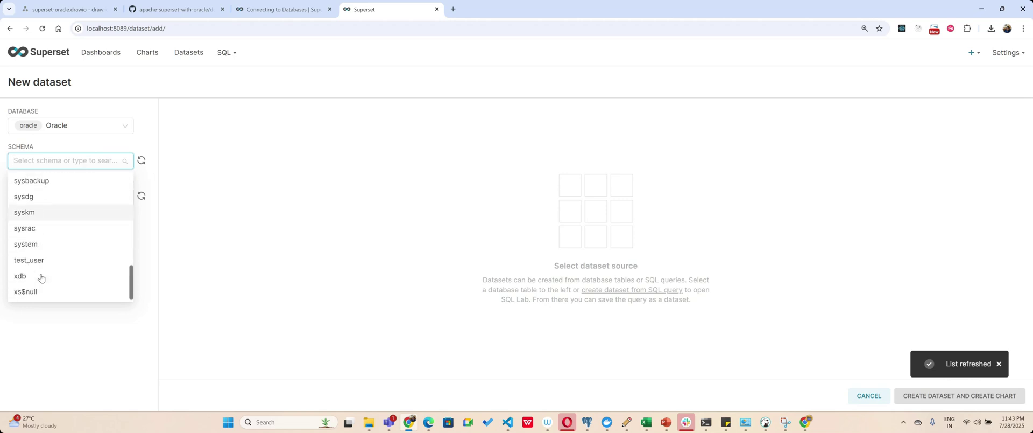
left_click(42, 263)
left_click(78, 195)
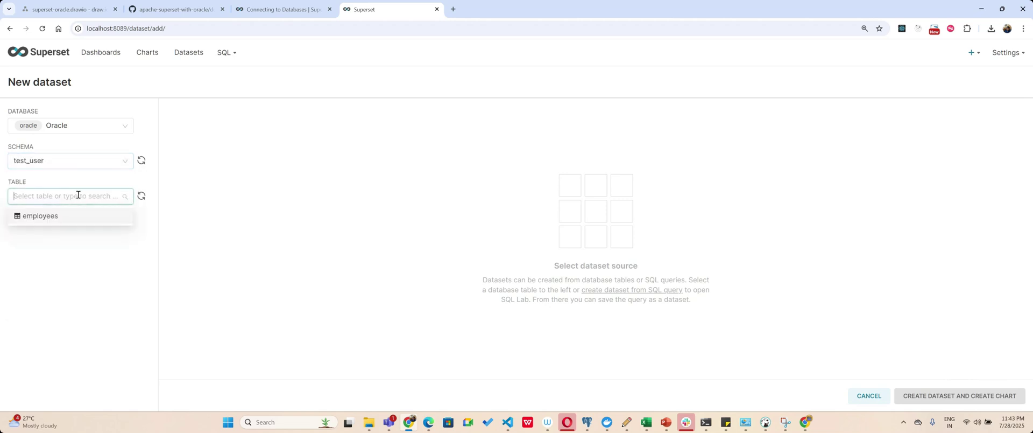
left_click(59, 216)
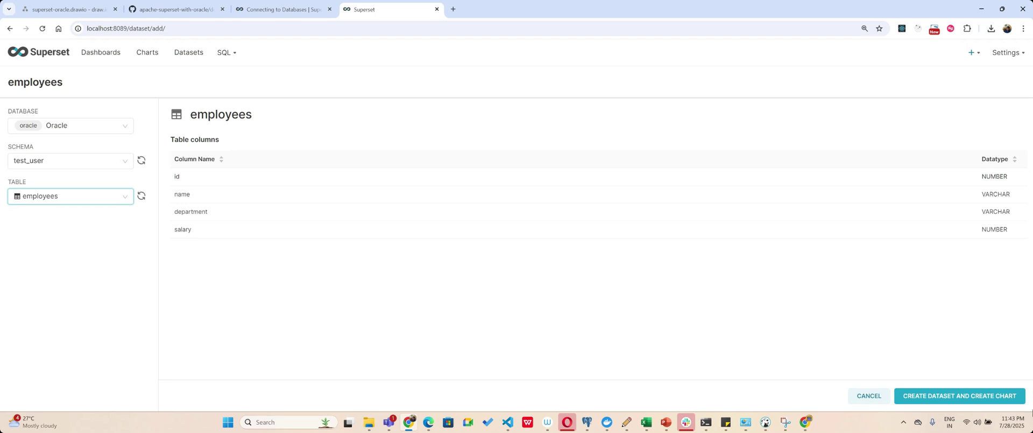
Save the dataset and build a Big Number chart with a simple COUNT(ID) metric.
left_click(948, 397)
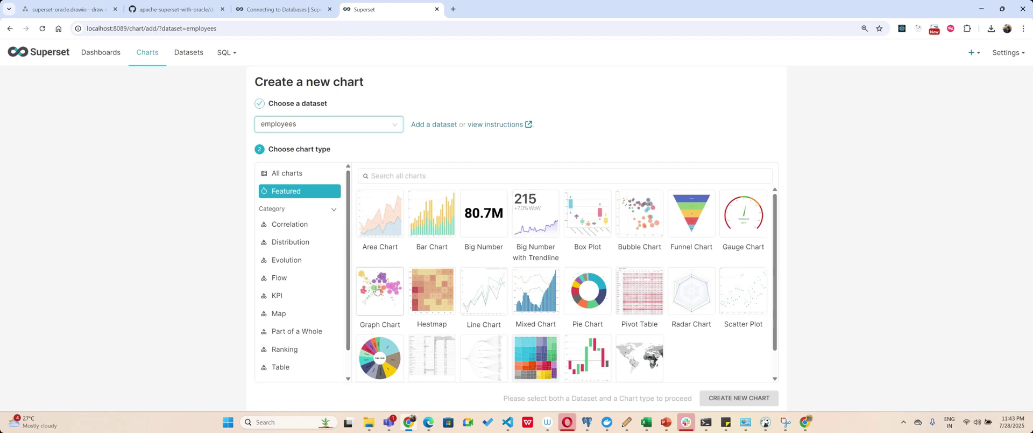
left_click(477, 214)
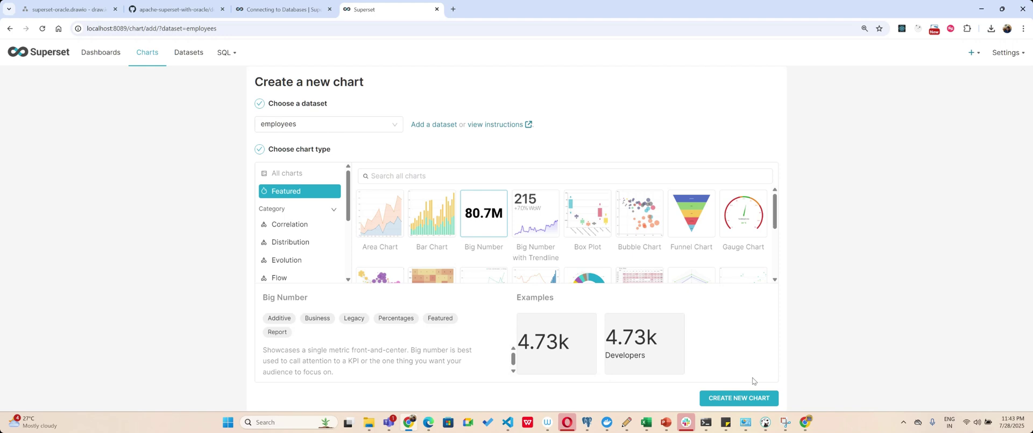
left_click(737, 398)
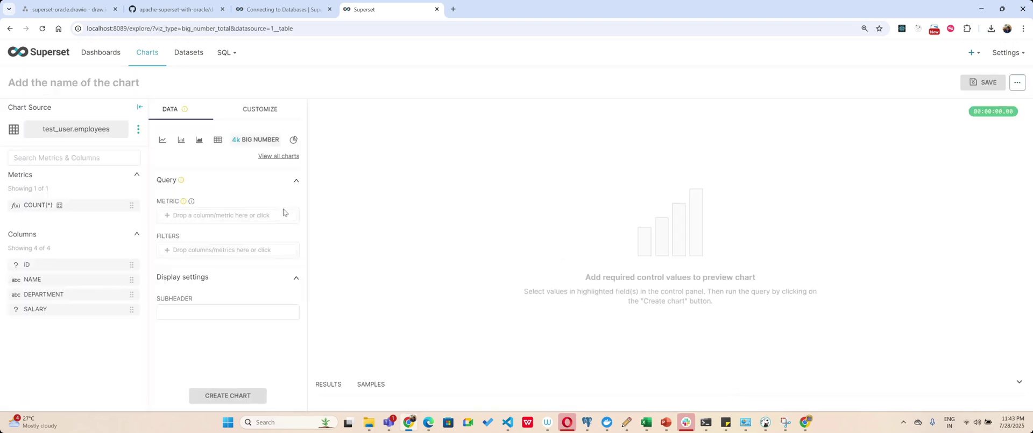
left_click(229, 214)
left_click(376, 250)
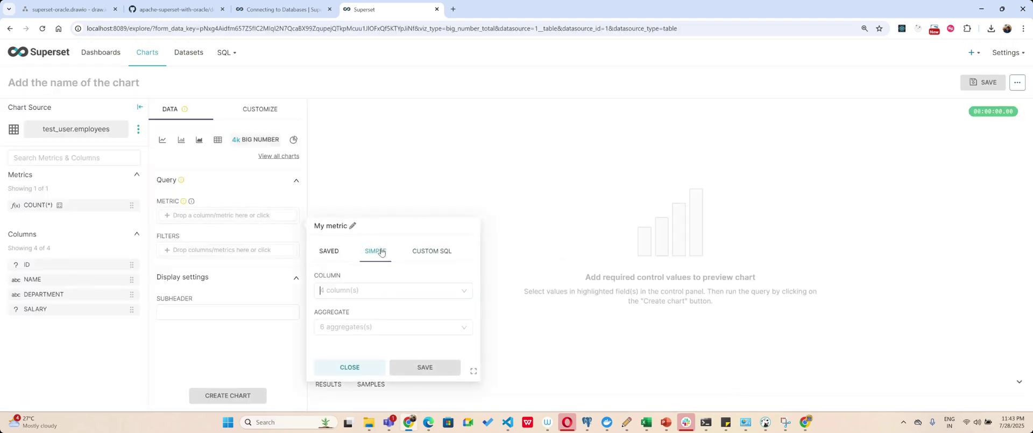
left_click(347, 289)
left_click(356, 321)
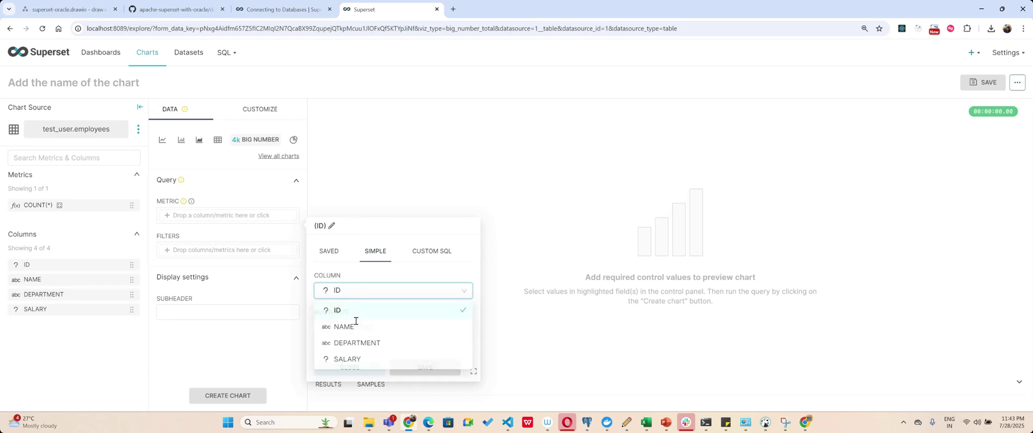
left_click(349, 242)
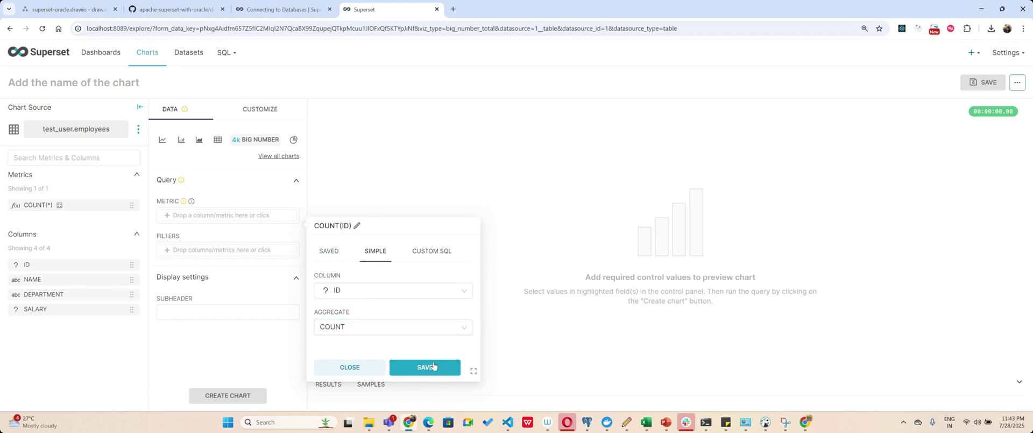
left_click(433, 366)
left_click(247, 395)
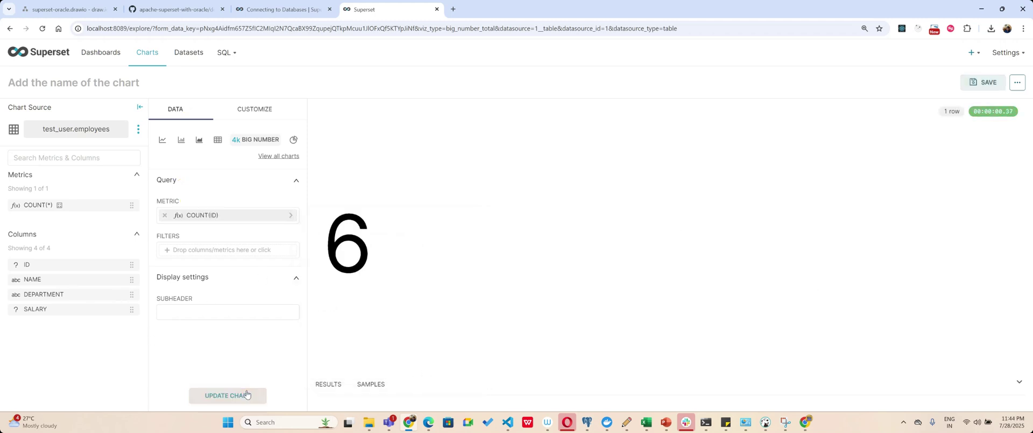
Set the chart subheader to 'Employees' and update the chart.
left_click(258, 312)
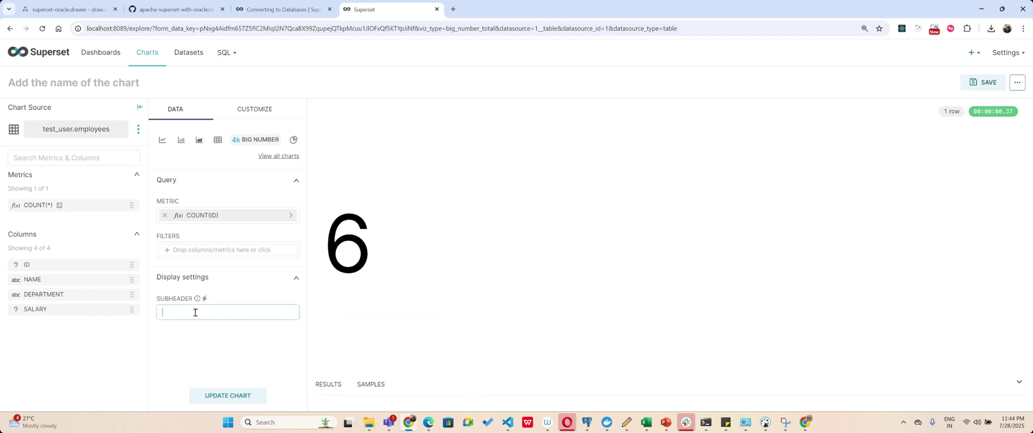
type("Employes")
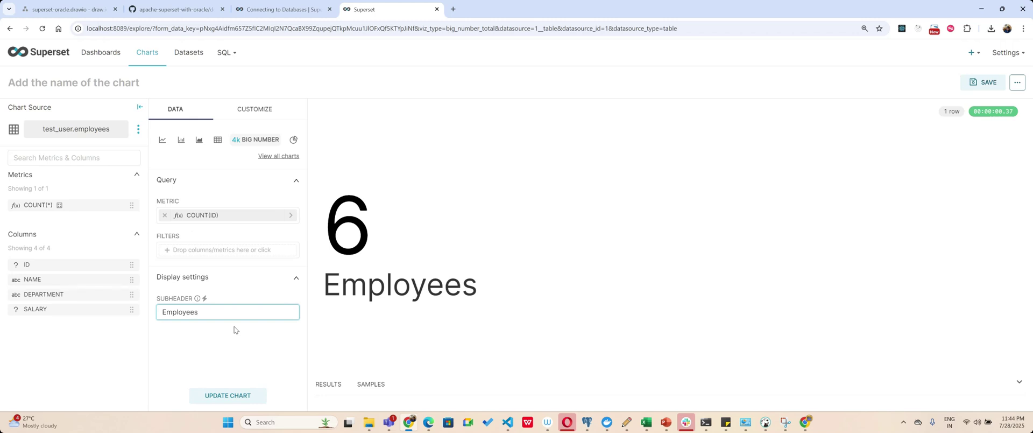
left_click(222, 398)
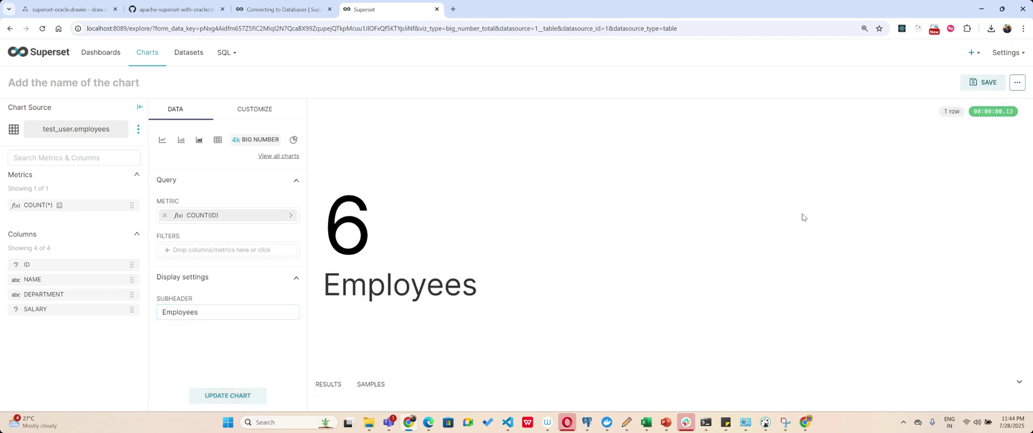